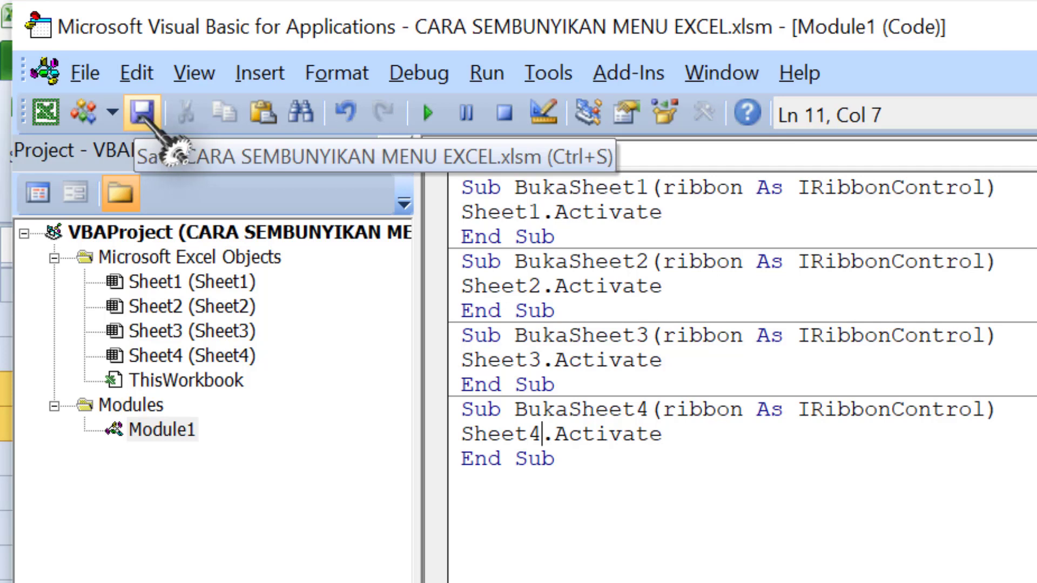
Return to the workbook from the VBA editor and try the Sheet2, Sheet3 and Sheet4 buttons on Home1.
click(45, 113)
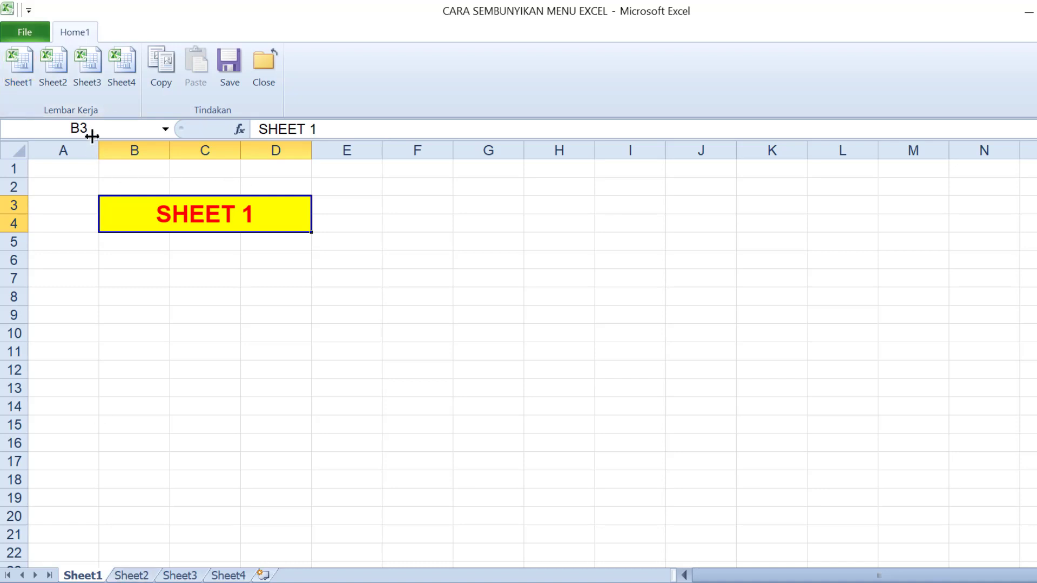
click(58, 76)
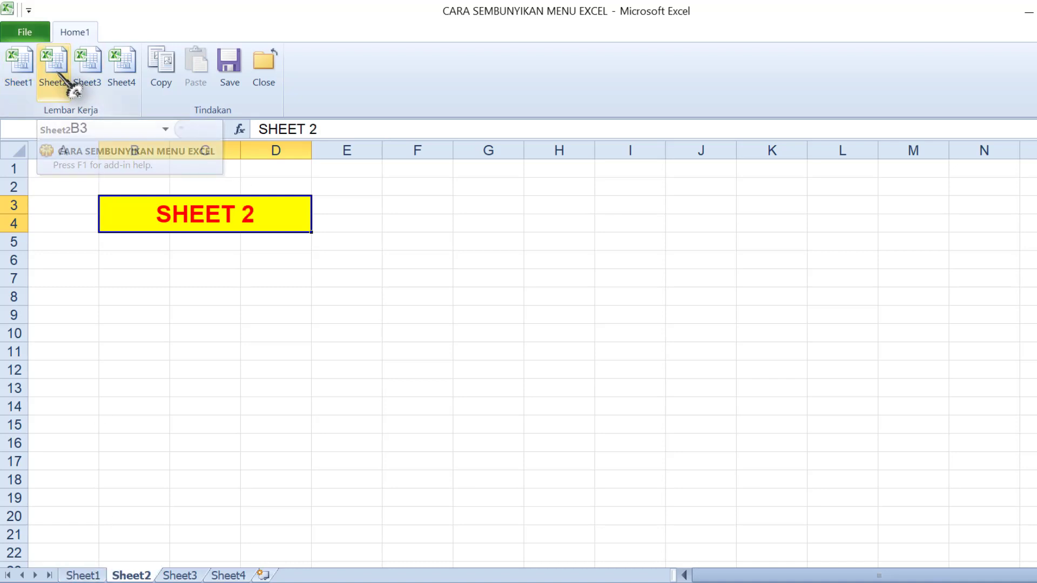
click(96, 65)
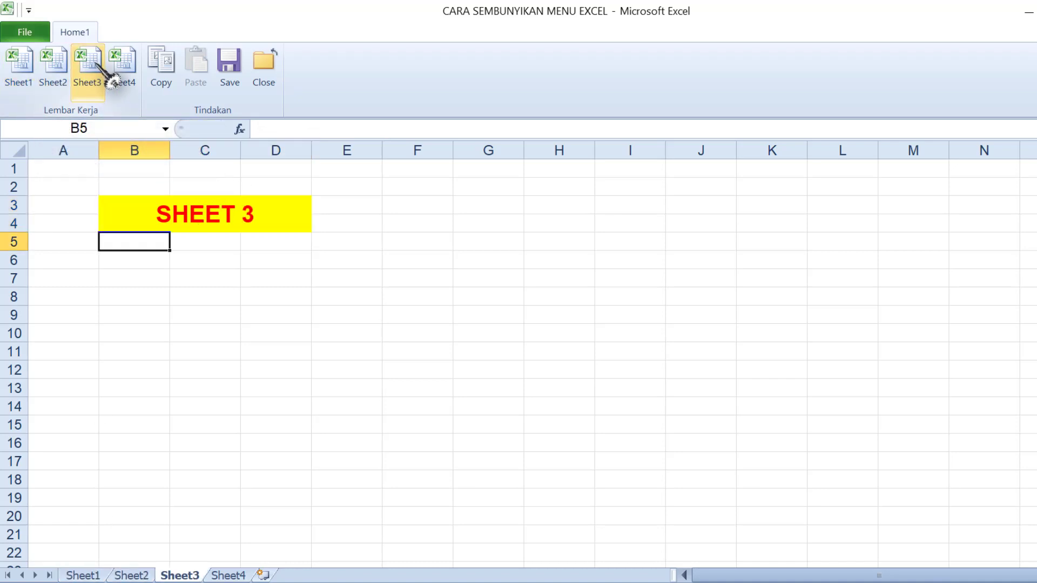
click(114, 66)
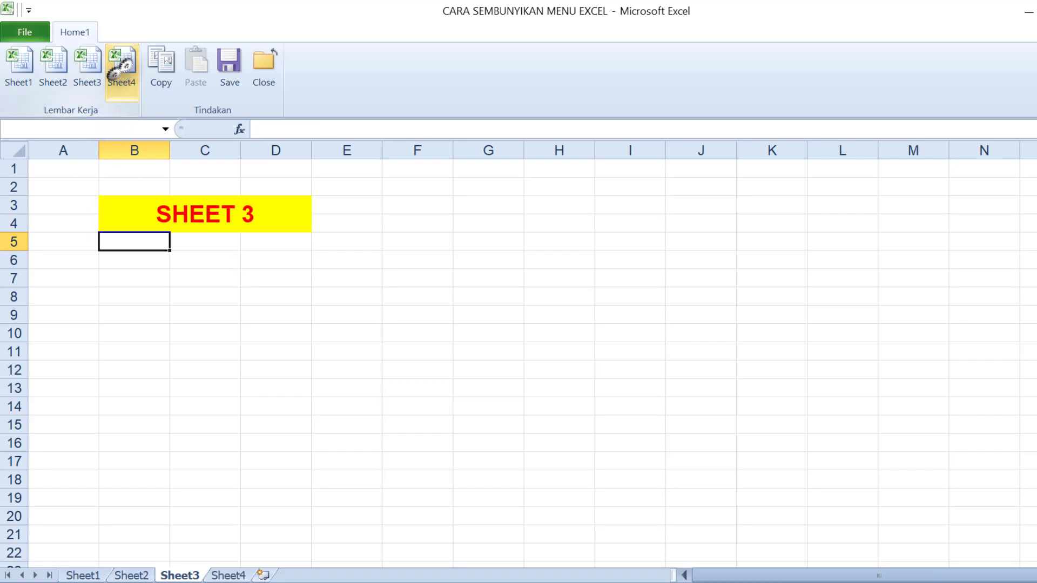
click(54, 70)
Switch back to Sheet1, then browse the Documents folder in File Explorer.
click(20, 69)
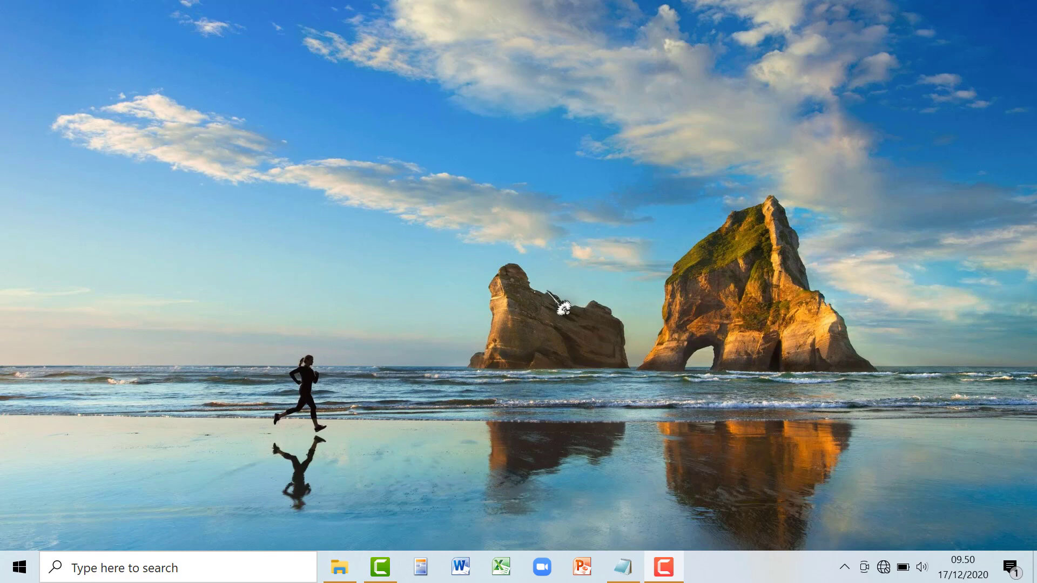
click(345, 564)
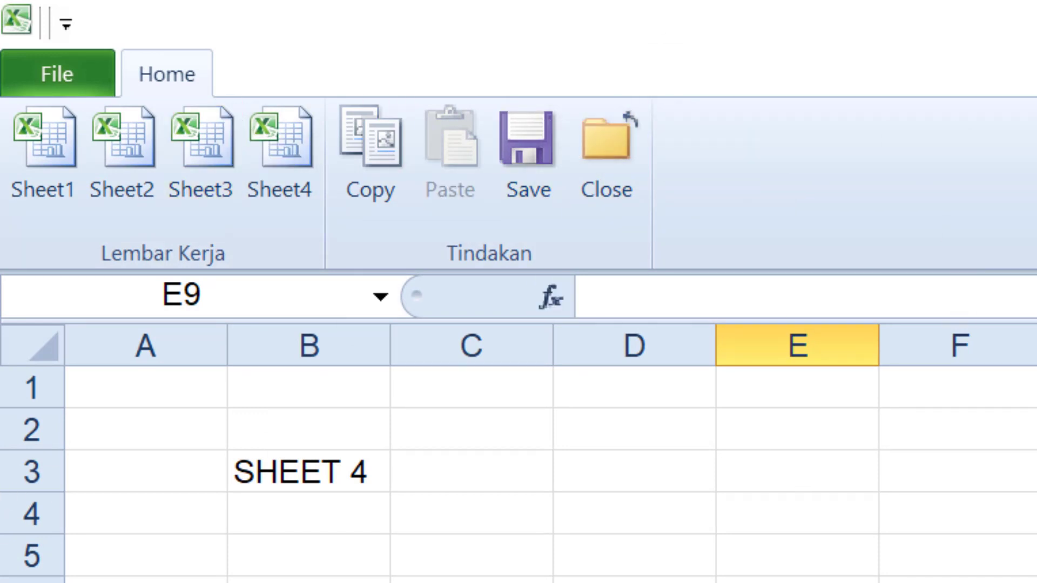
Test the Sheet1–Sheet4 buttons in LATIHAN UI SHEET, close it, and start a blank Book1.
click(44, 161)
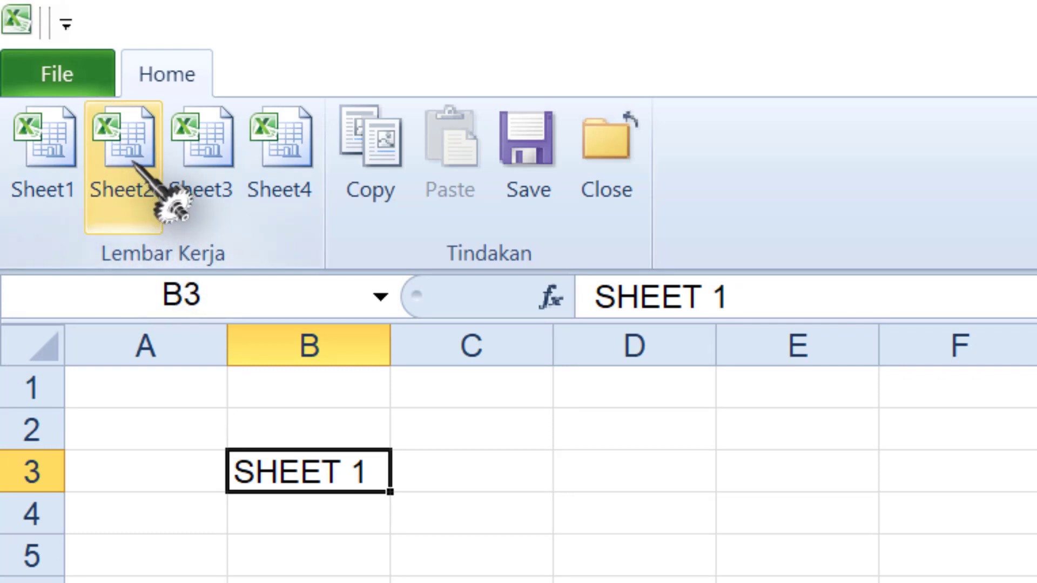
click(143, 184)
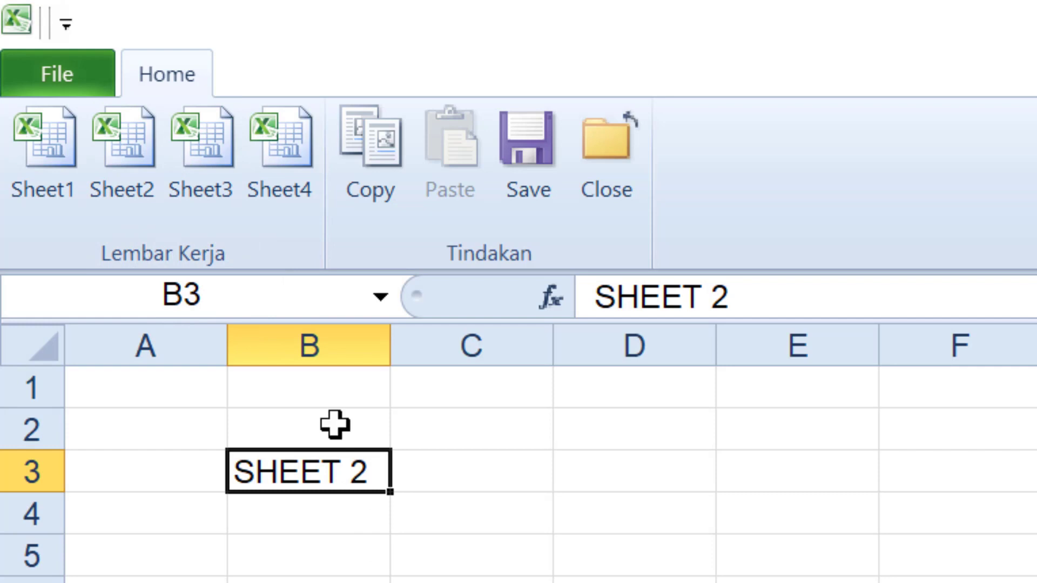
click(203, 162)
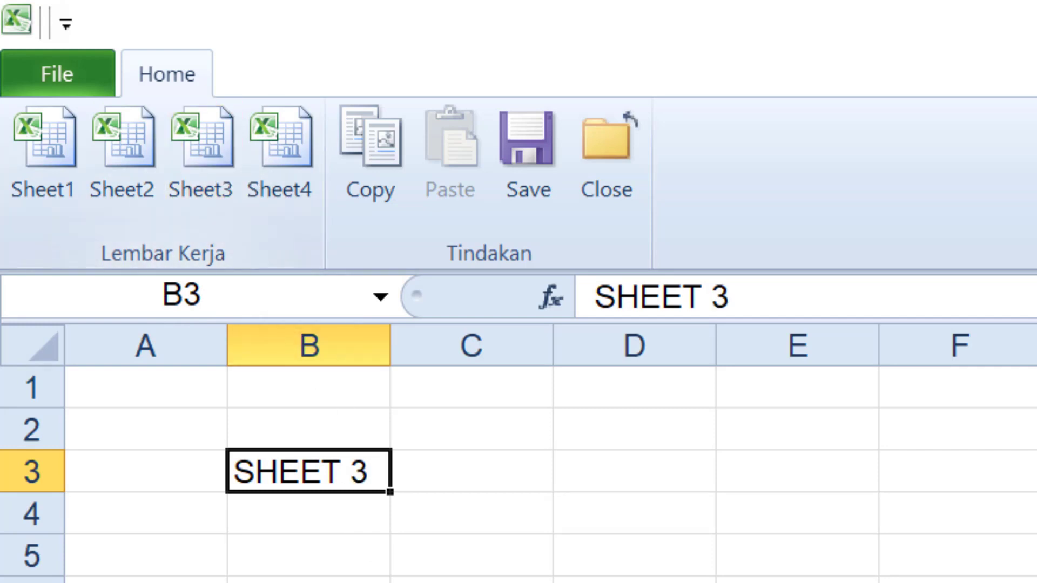
click(285, 178)
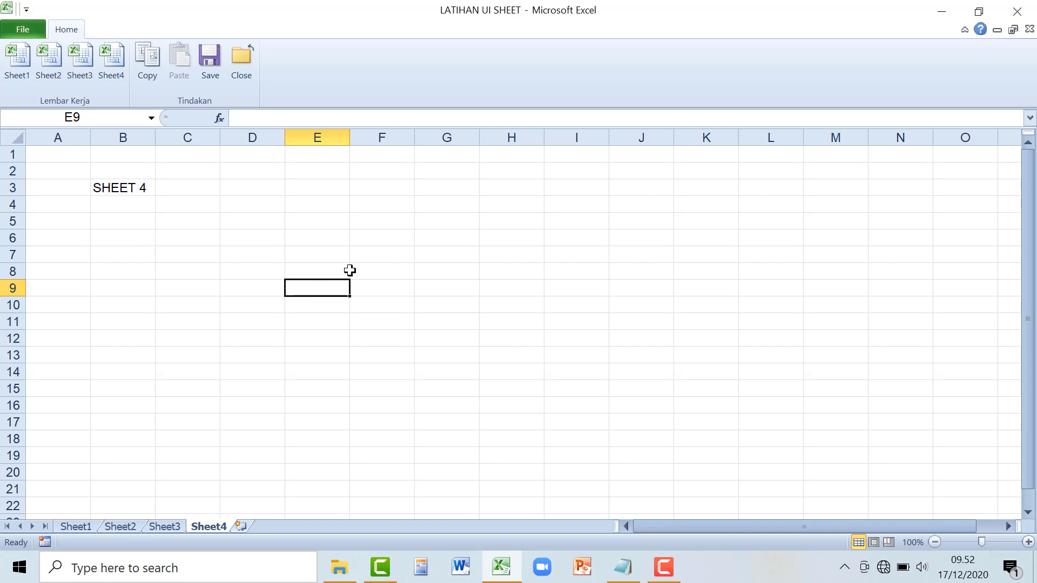
click(1017, 11)
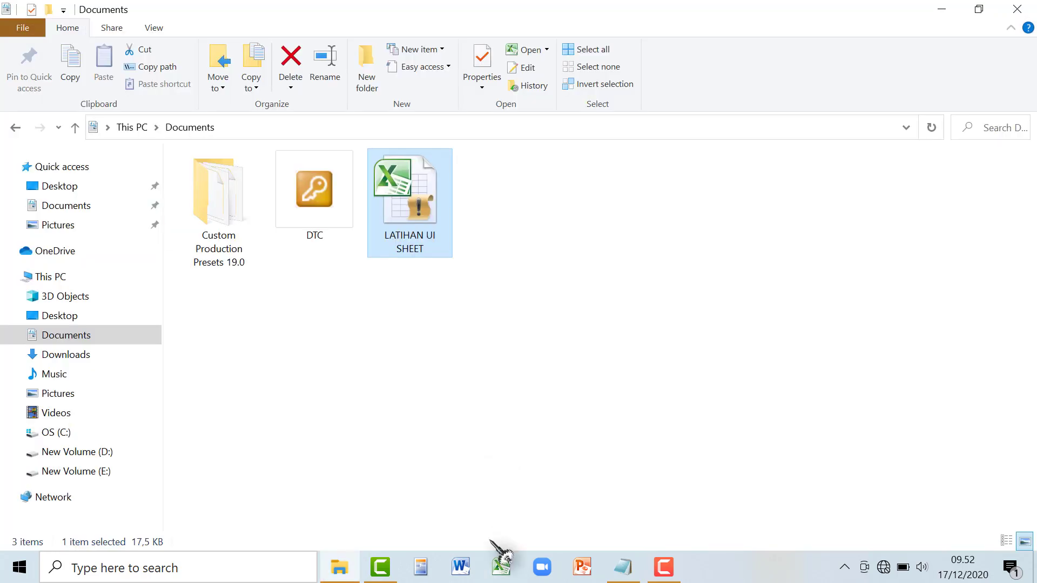
click(501, 568)
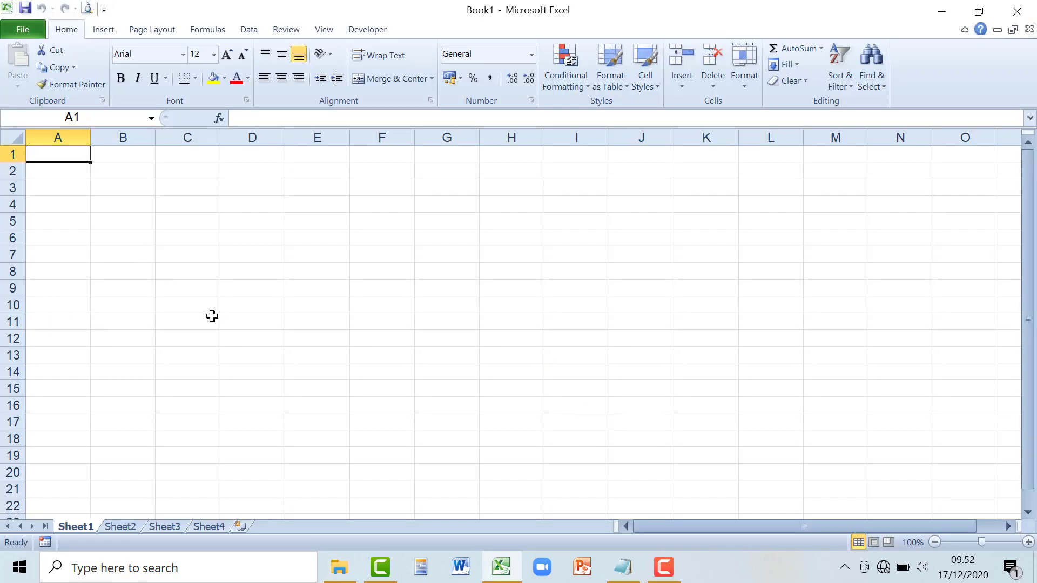
Enter SHEET 1 in B3 of Sheet1, make it bold red, and copy it.
click(119, 186)
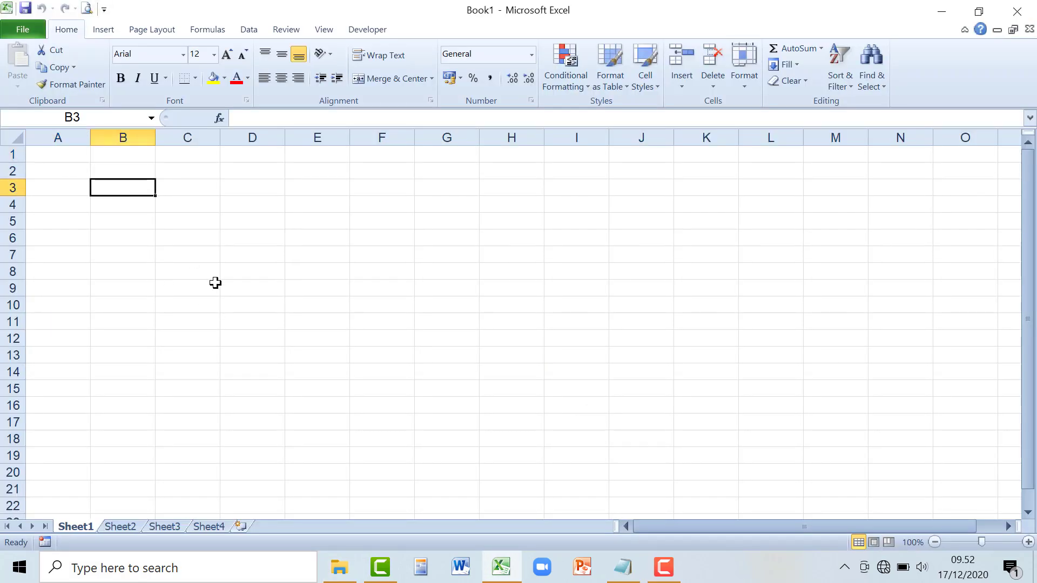
text(SHHE)
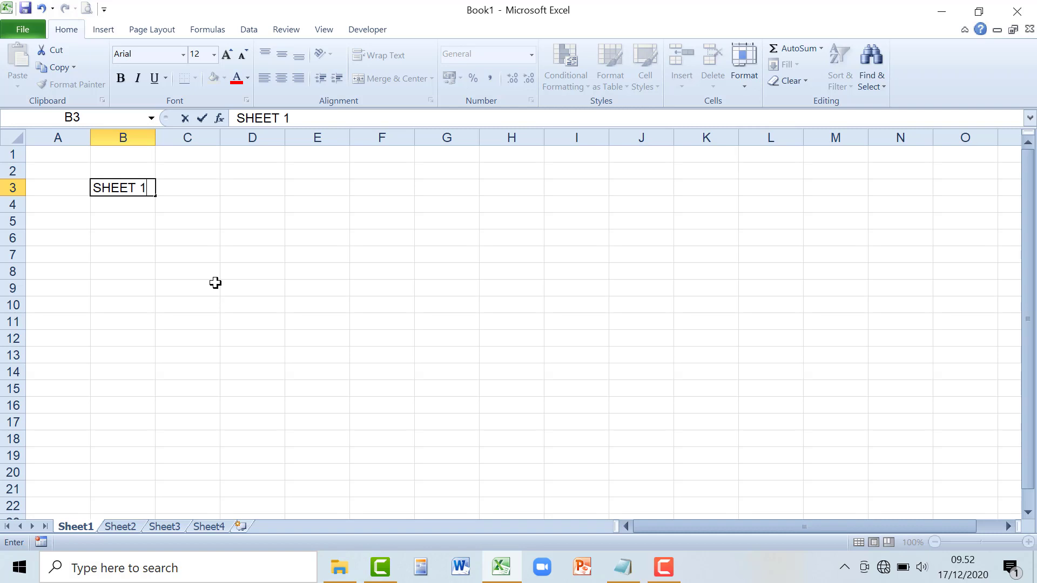
key(Return)
click(136, 184)
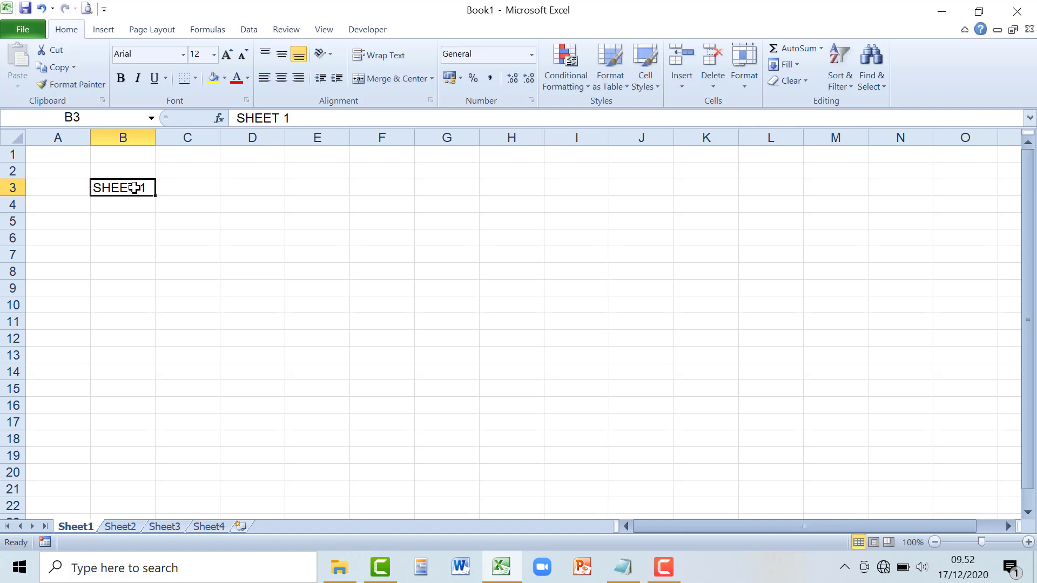
click(121, 79)
click(236, 78)
key(ctrl+c)
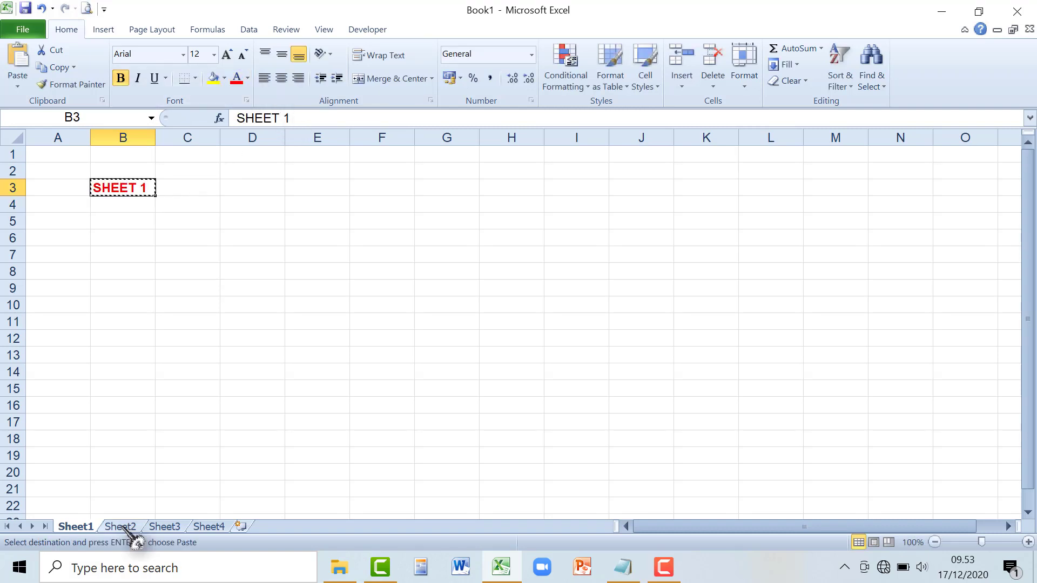
Paste the SHEET 1 label into B3 of Sheet2, Sheet3 and Sheet4.
click(121, 526)
click(123, 185)
key(ctrl+v)
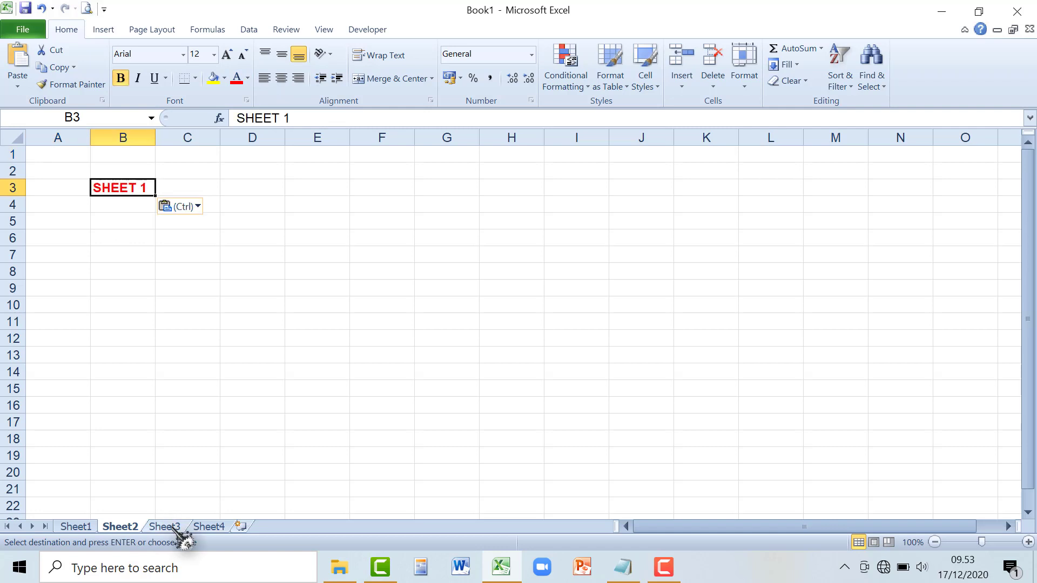
click(165, 526)
click(136, 185)
key(ctrl+v)
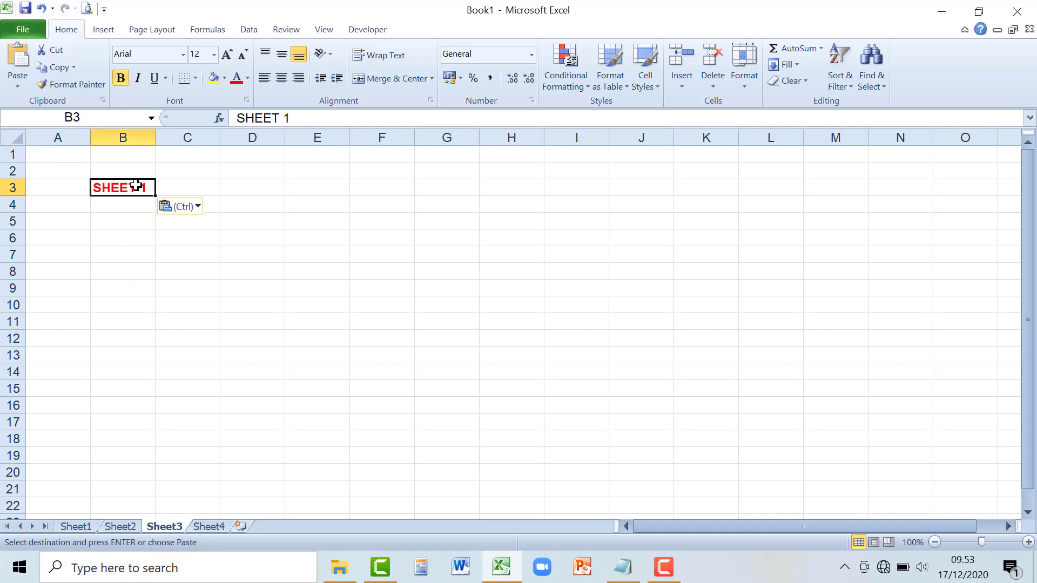
click(210, 525)
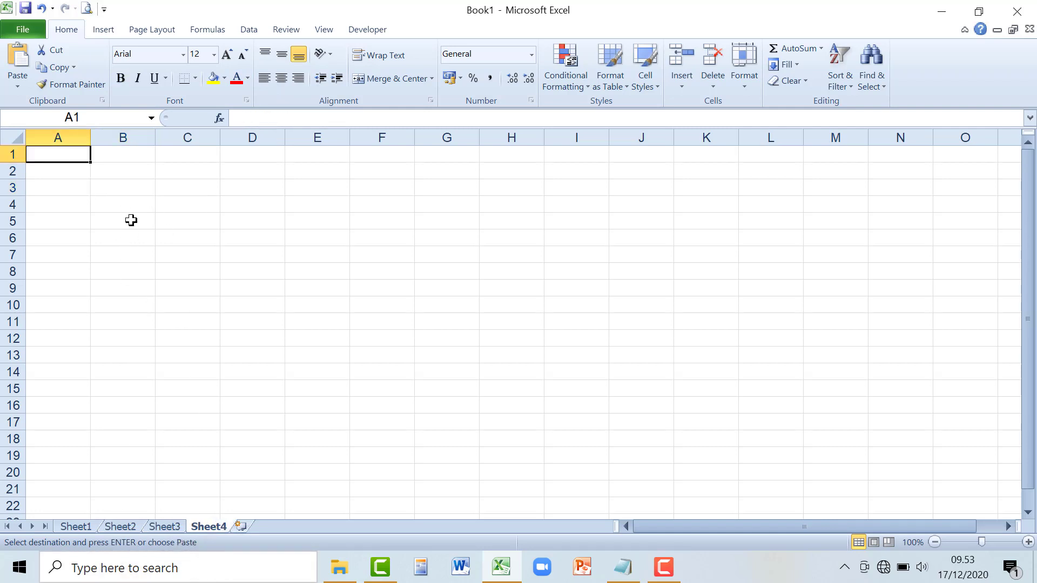
click(134, 183)
key(ctrl+v)
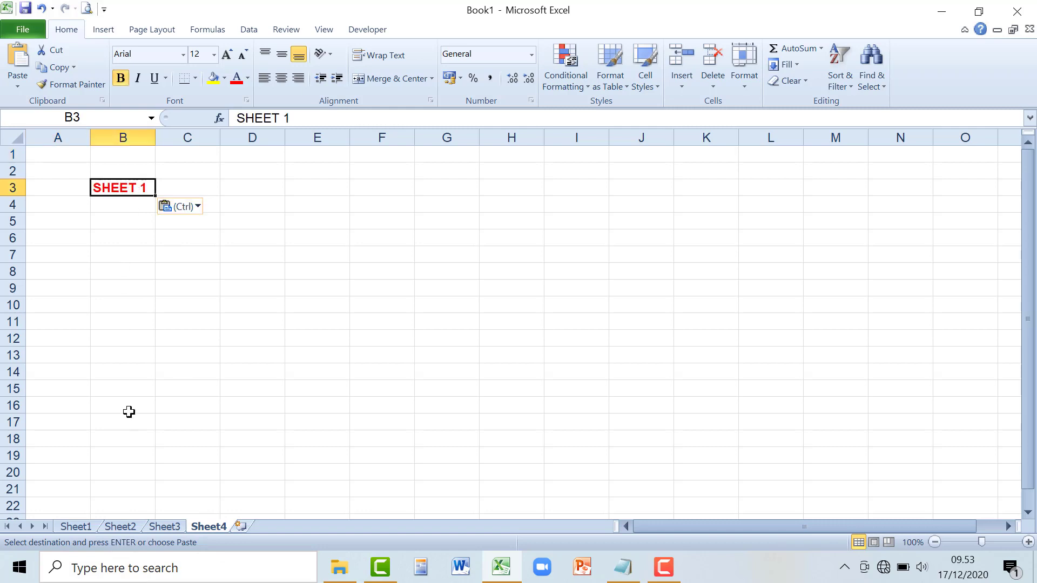
Edit the numbers in the pasted labels so they read SHEET 2 and SHEET 4.
click(120, 526)
double_click(288, 118)
text(2)
key(Return)
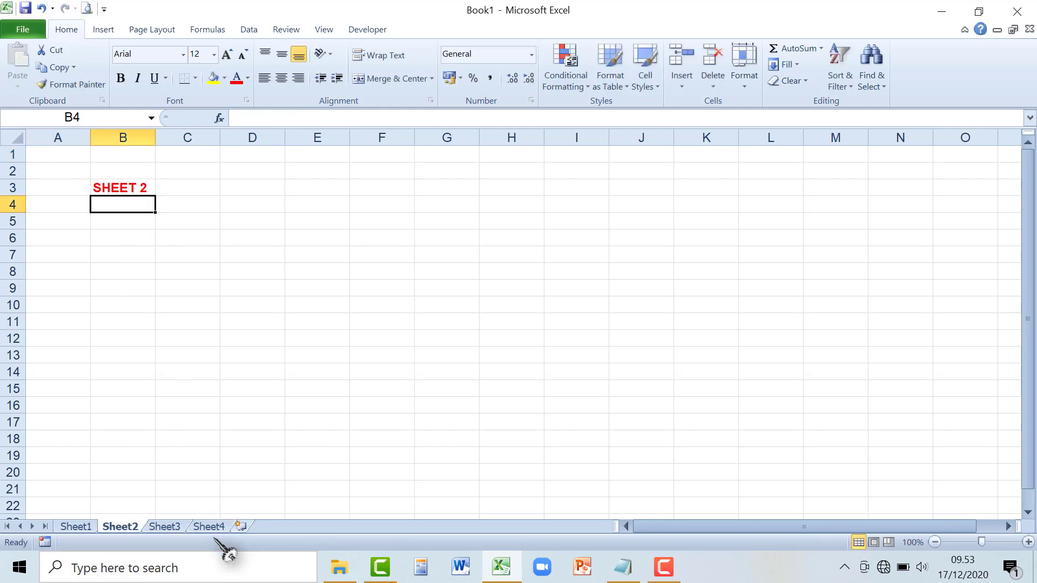
click(165, 526)
double_click(288, 118)
text(4)
key(Return)
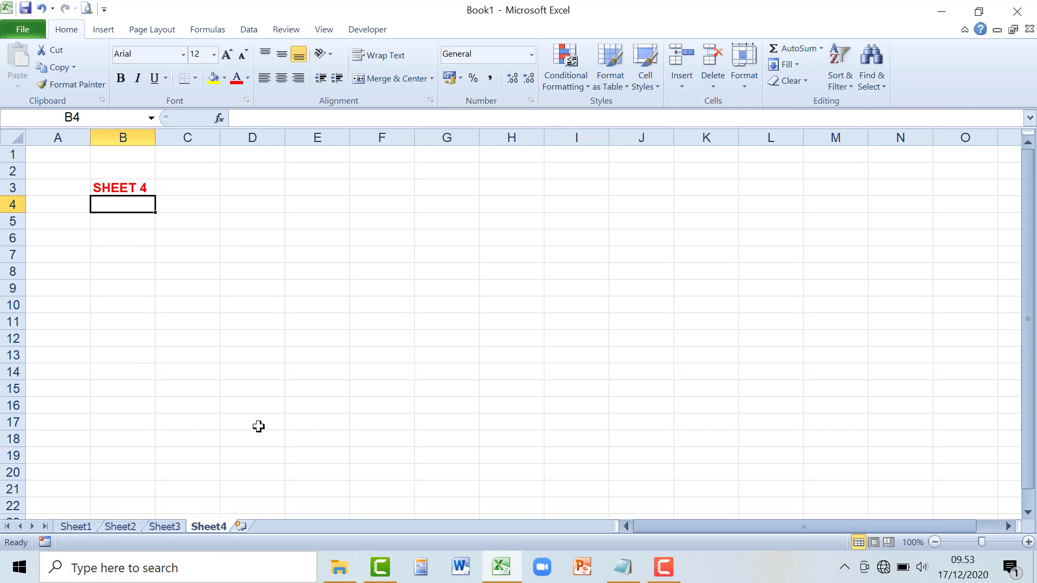
click(81, 528)
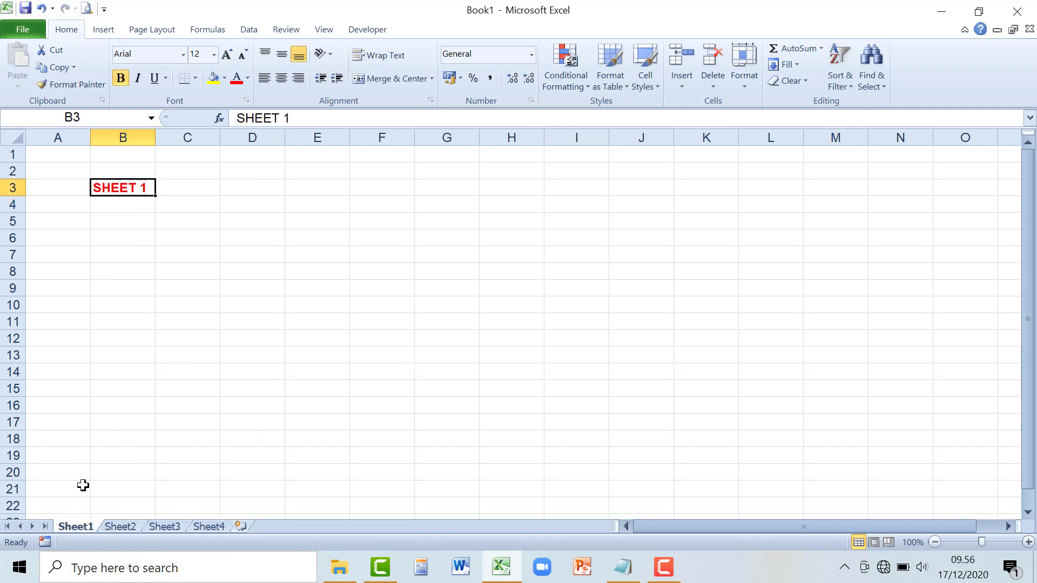
Merge B3:D4 around the label, centre it vertically, enlarge it to size 20 and fill it yellow.
click(120, 526)
click(165, 527)
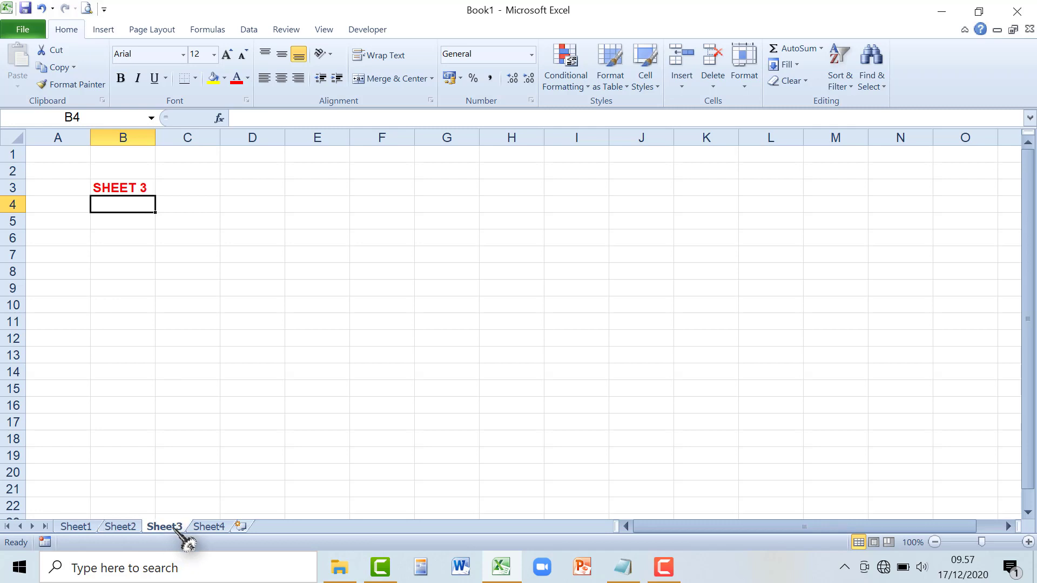
click(209, 526)
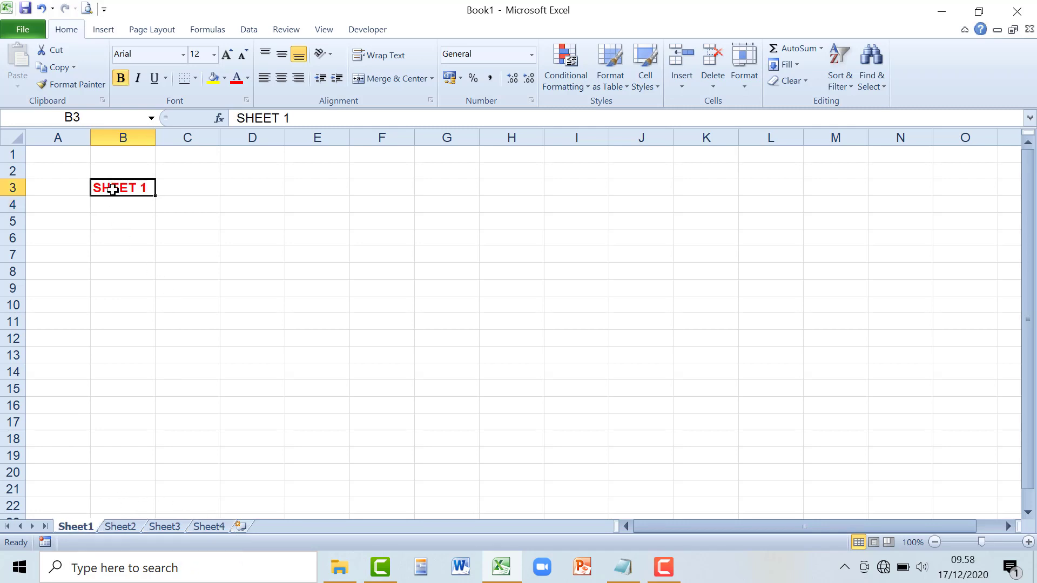
drag(112, 189, 254, 204)
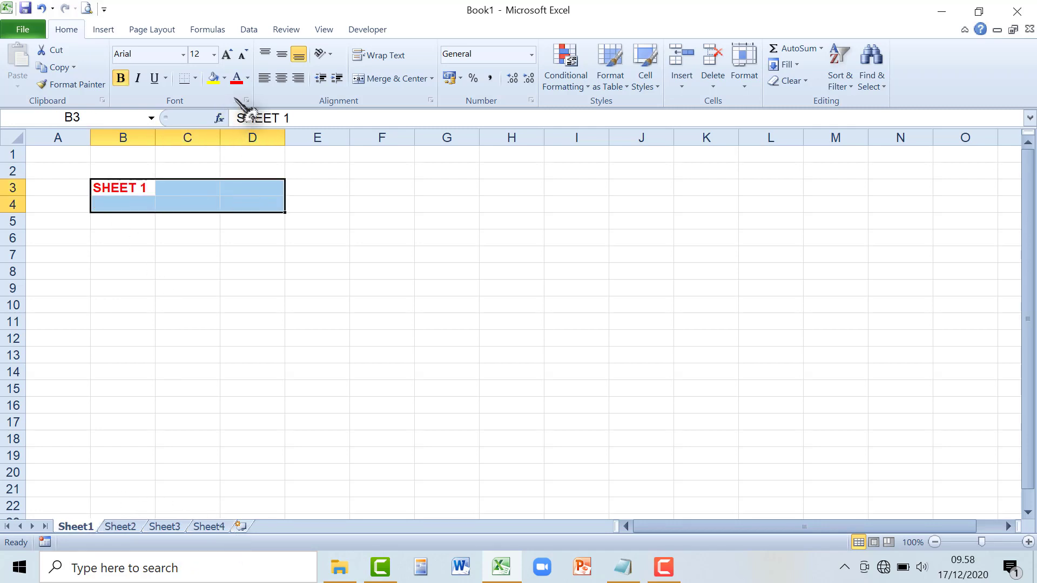
click(381, 79)
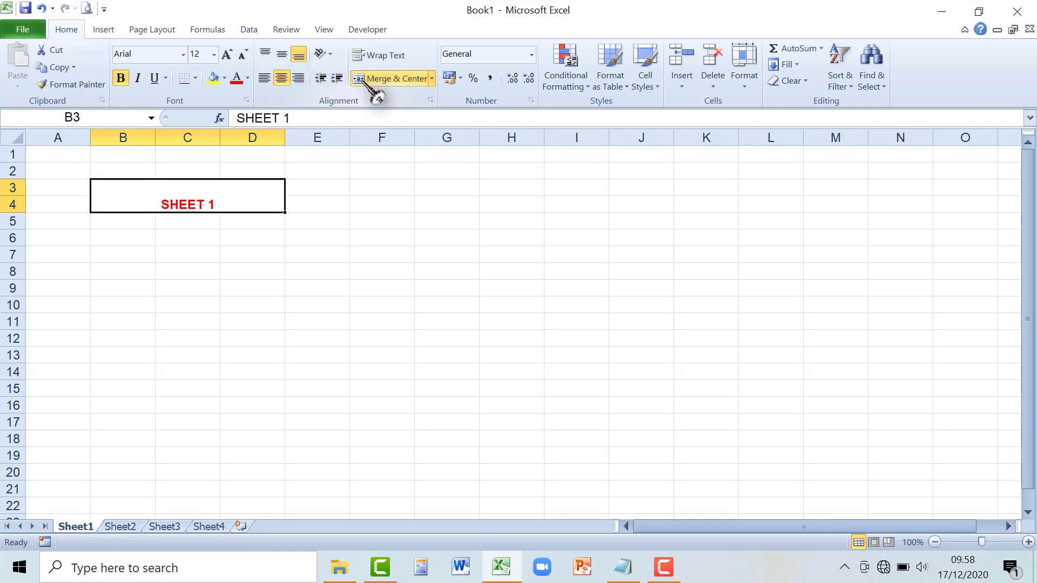
click(281, 54)
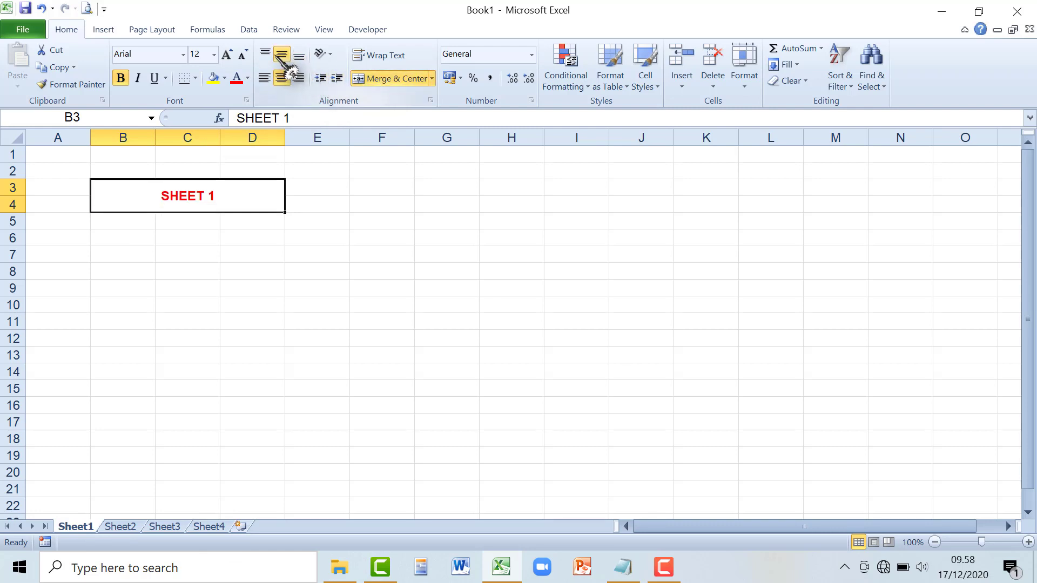
click(228, 54)
click(228, 54)
click(229, 55)
click(229, 55)
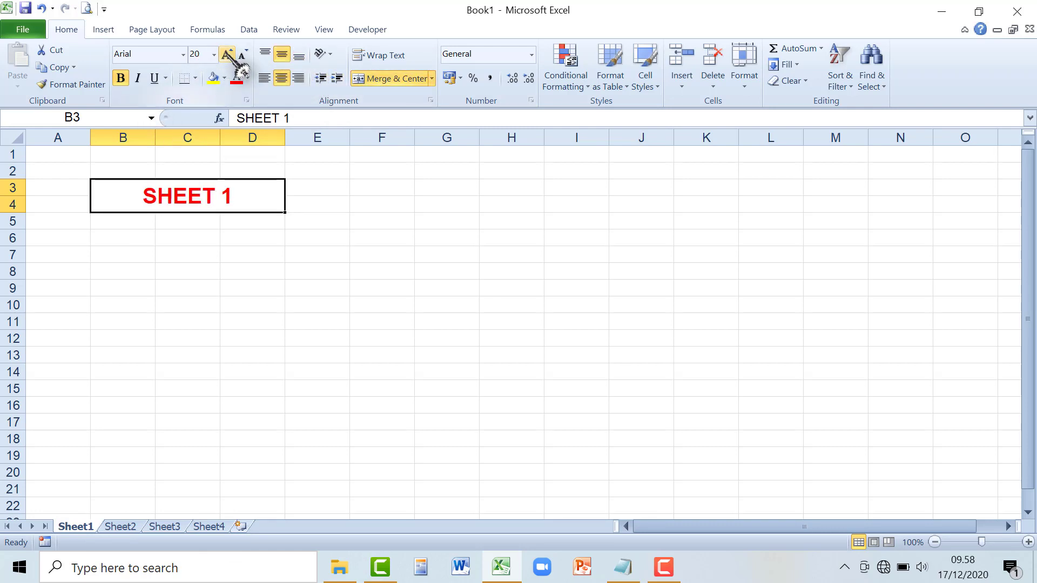
click(214, 79)
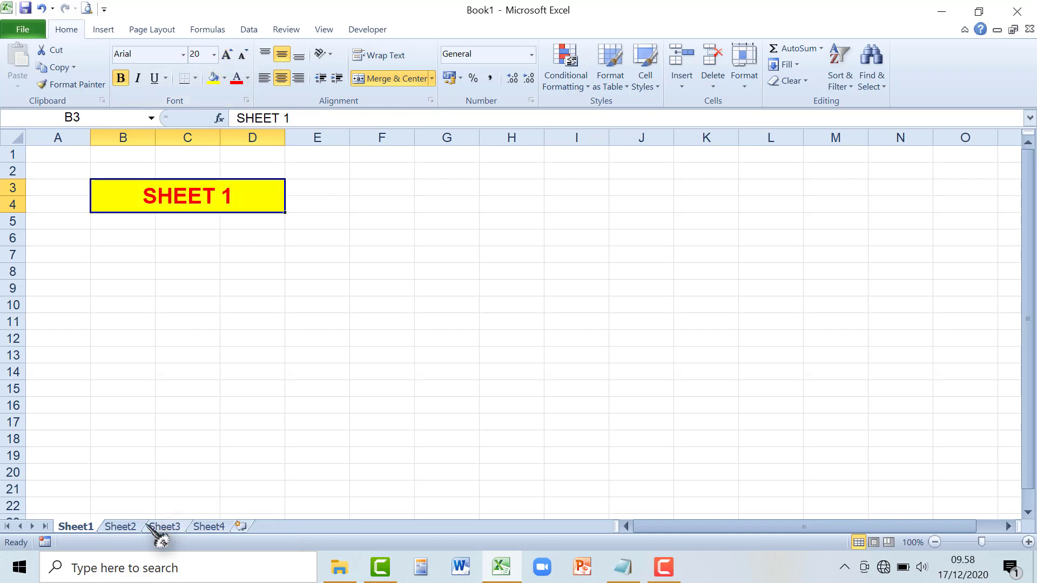
Paste Sheet2's yellow B3:D4 heading block into B3 of Sheet3 and Sheet4.
click(120, 526)
drag(123, 187, 243, 203)
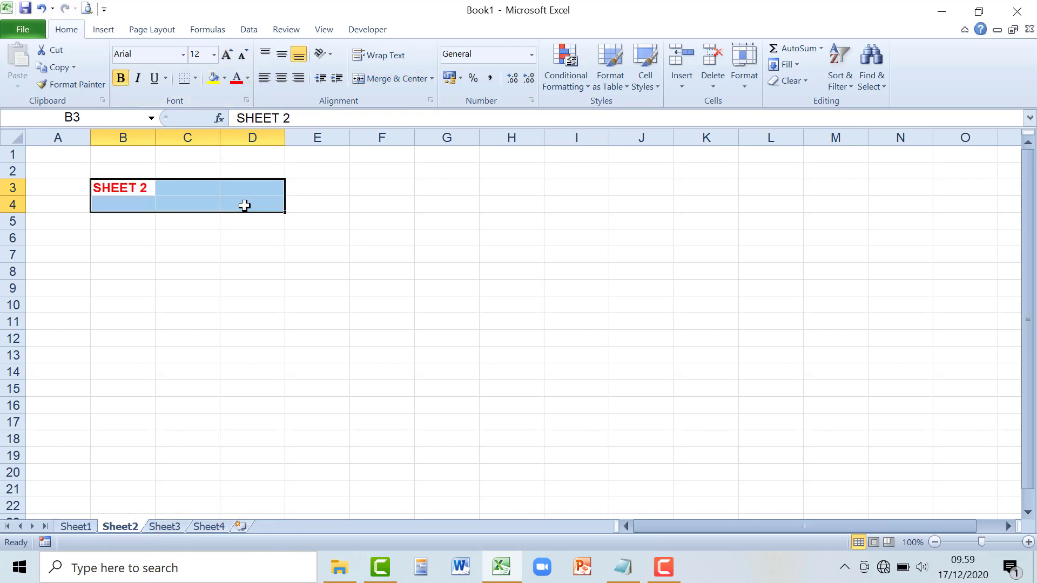
click(162, 526)
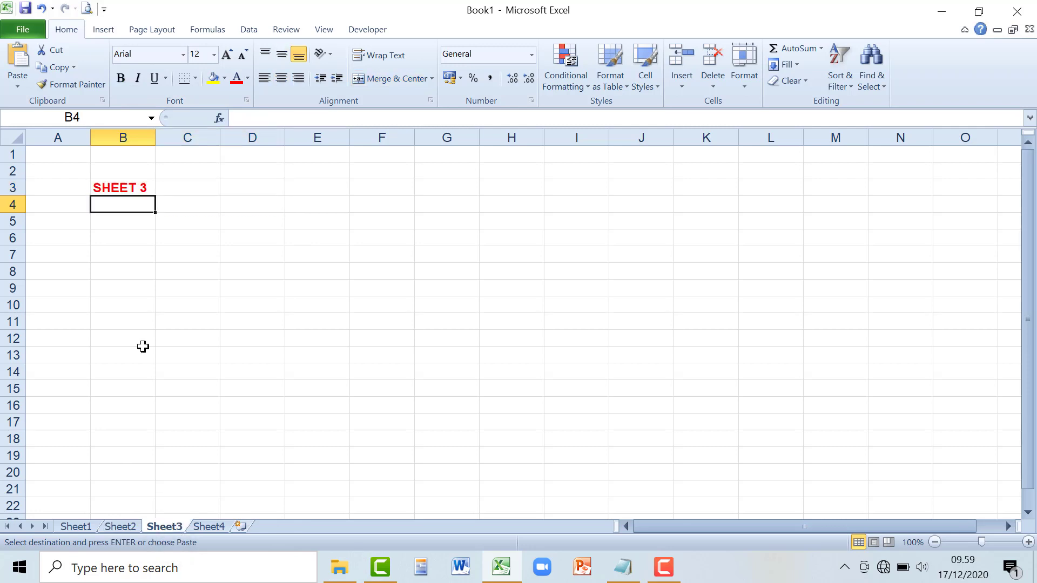
click(114, 186)
key(ctrl+v)
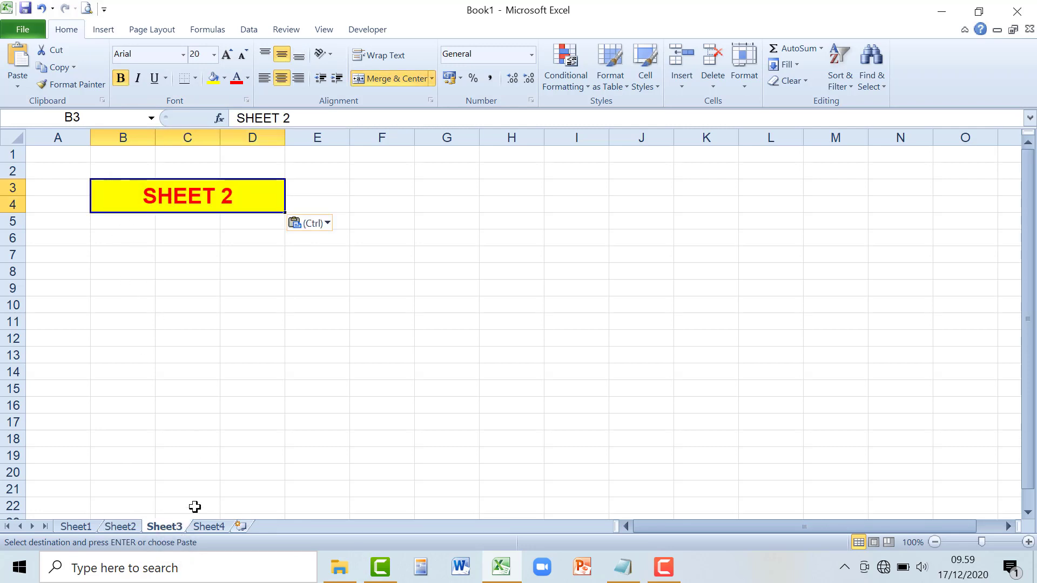
click(216, 526)
click(104, 185)
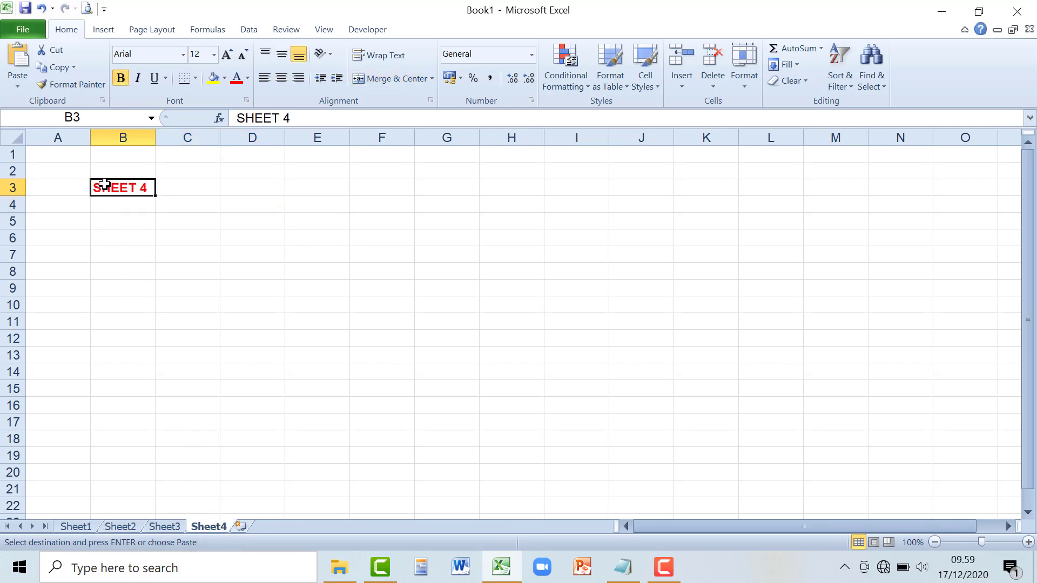
key(ctrl+v)
Change the pasted headings to read SHEET 4 on Sheet4 and SHEET 3 on Sheet3.
click(285, 117)
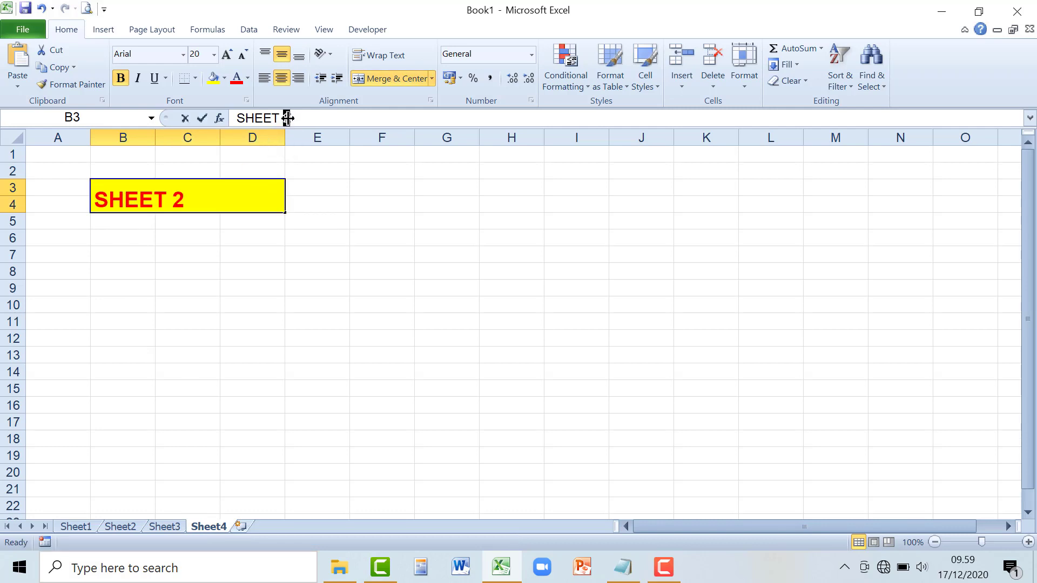
key(BackSpace)
text(4)
key(Return)
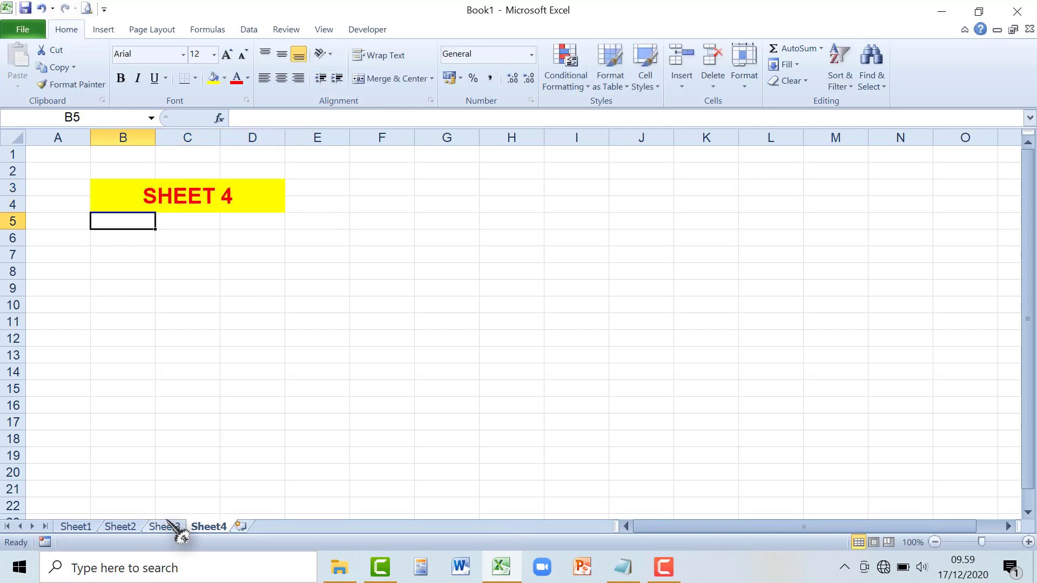
click(165, 527)
click(286, 118)
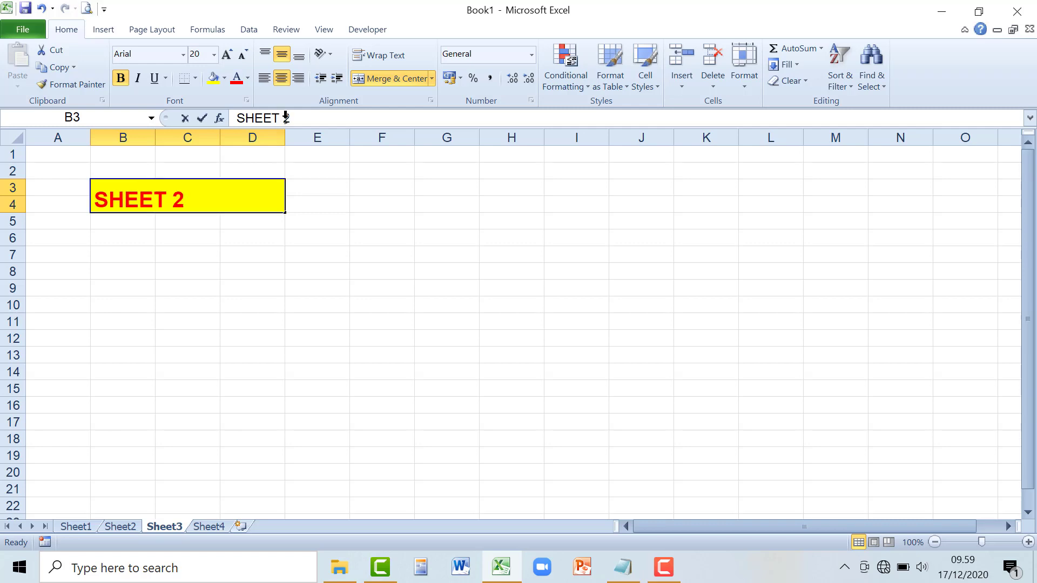
text(3)
key(Return)
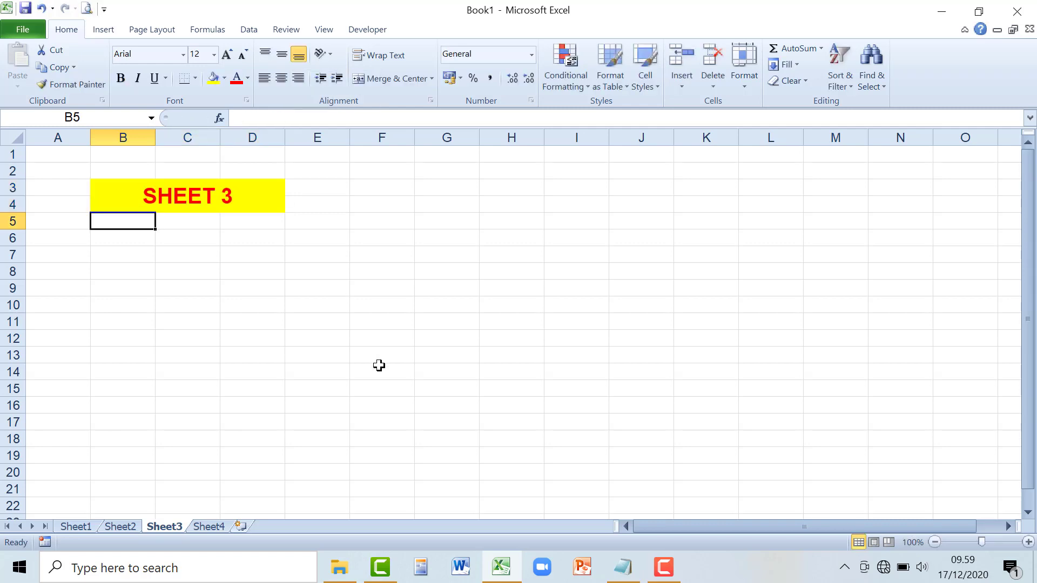
Save As 'CARA SEMBUNYIKAN MENU EXCEL', using the Excel Macro-Enabled Workbook file type.
click(90, 527)
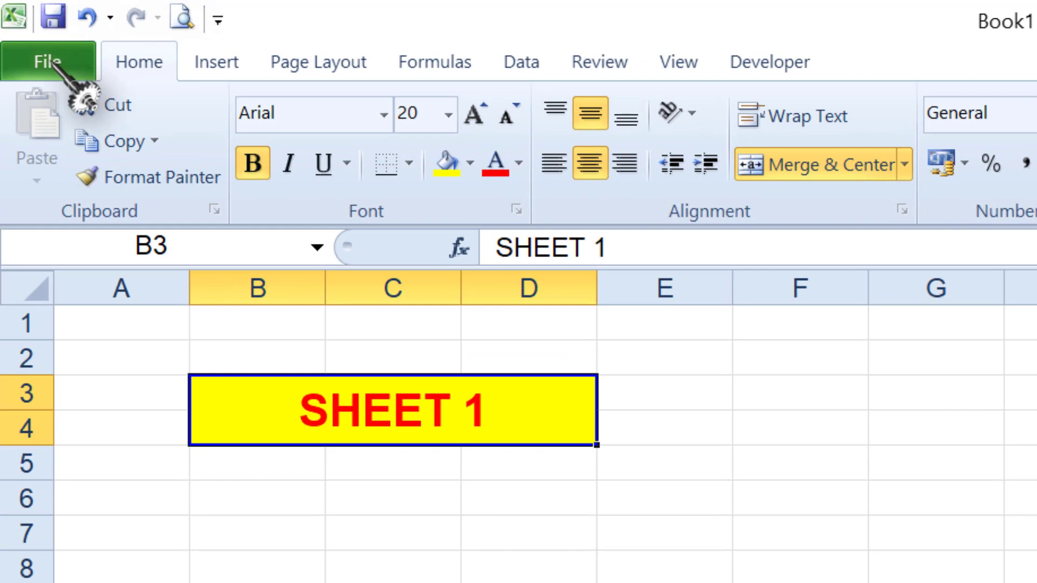
click(52, 56)
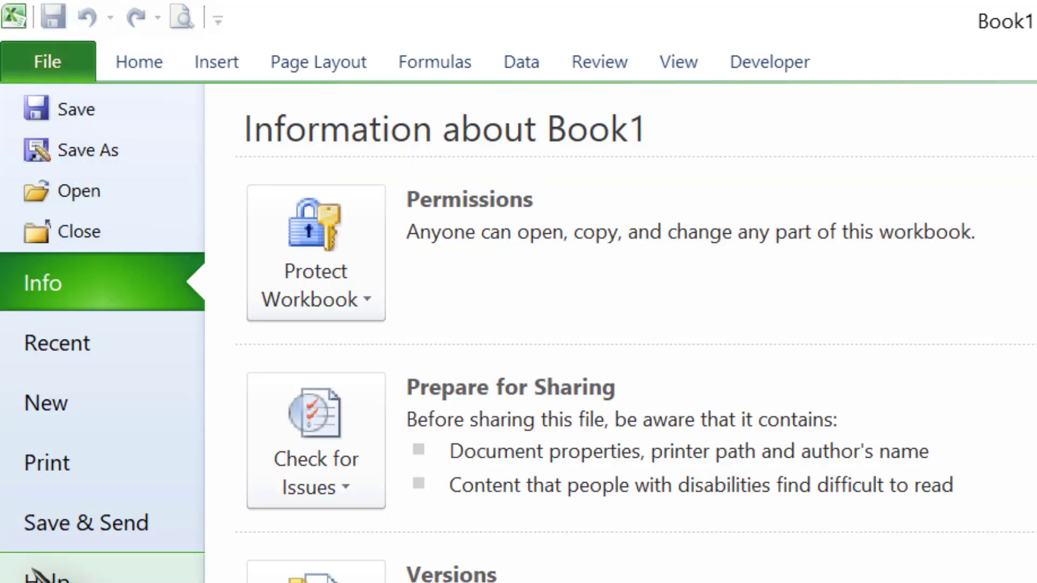
click(108, 154)
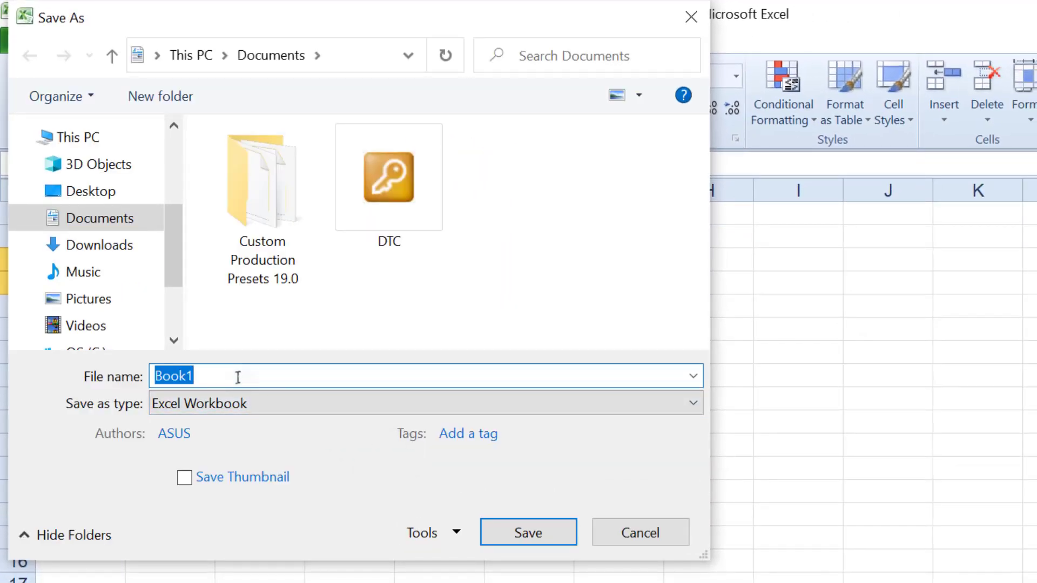
key(BackSpace)
text(CARA HIDEN MENU EXCEL)
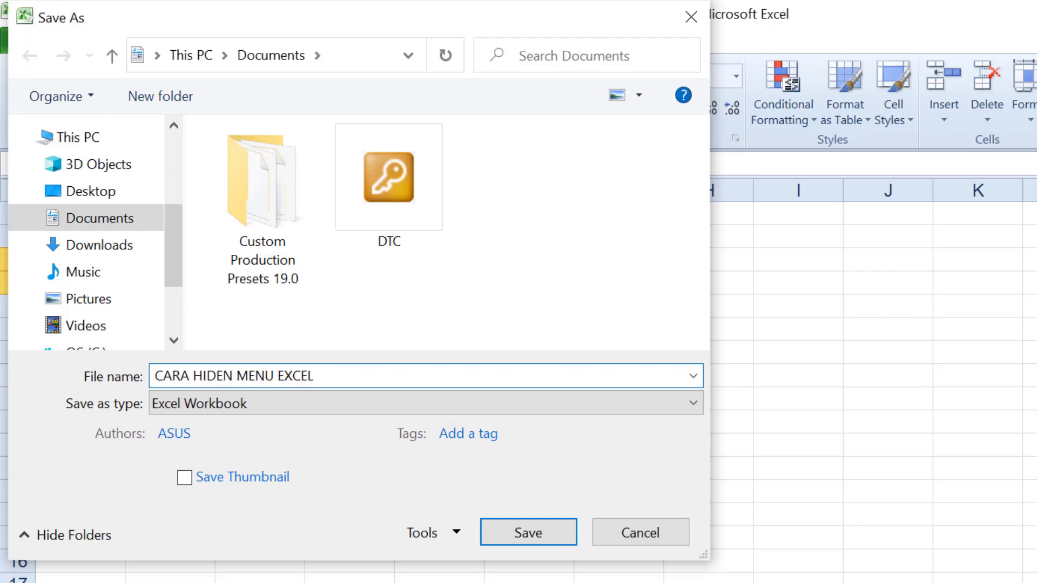
click(175, 378)
drag(193, 378, 224, 377)
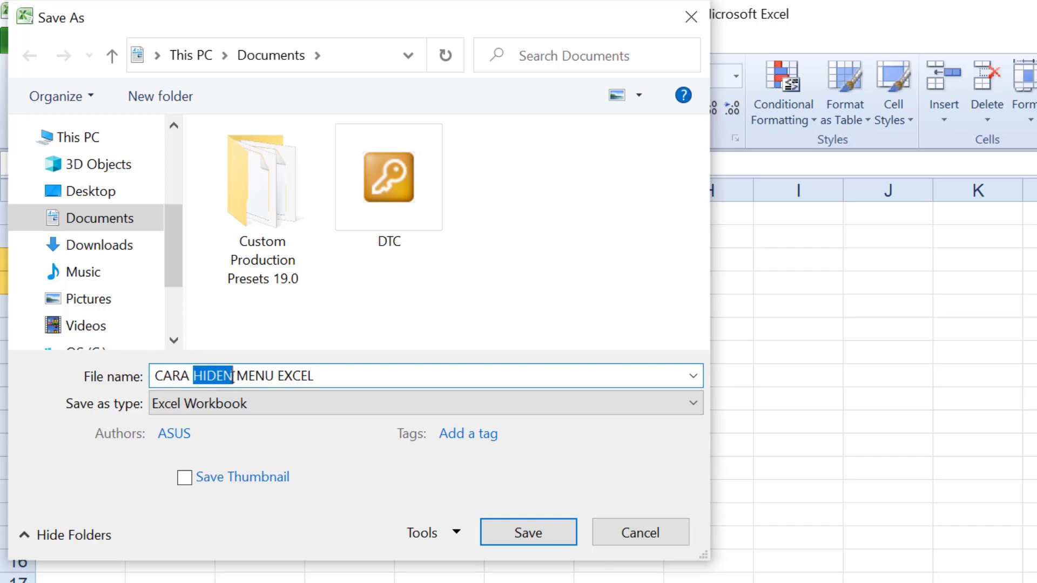
text(SEMBUNYIKA)
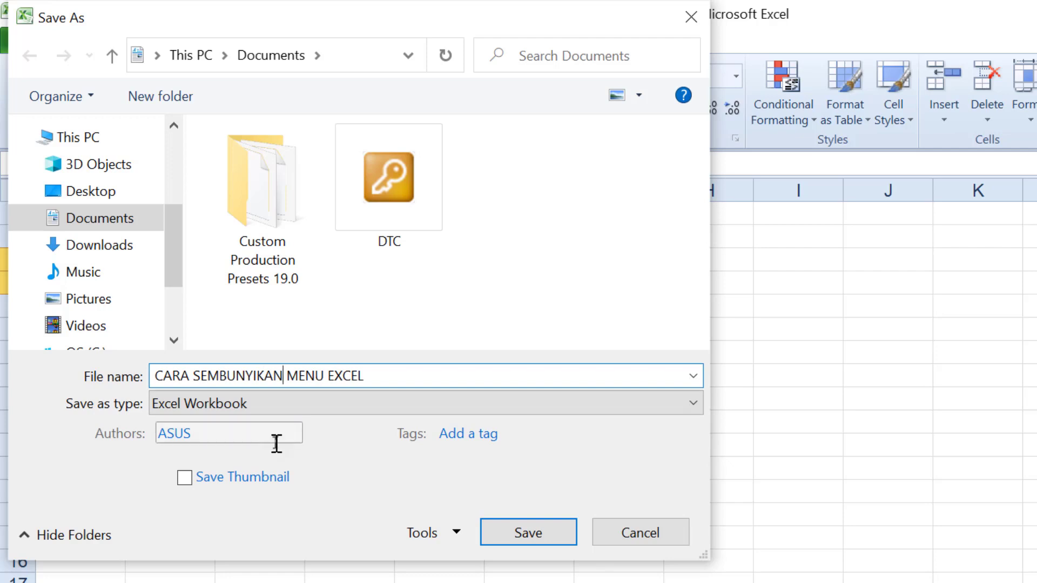
click(691, 408)
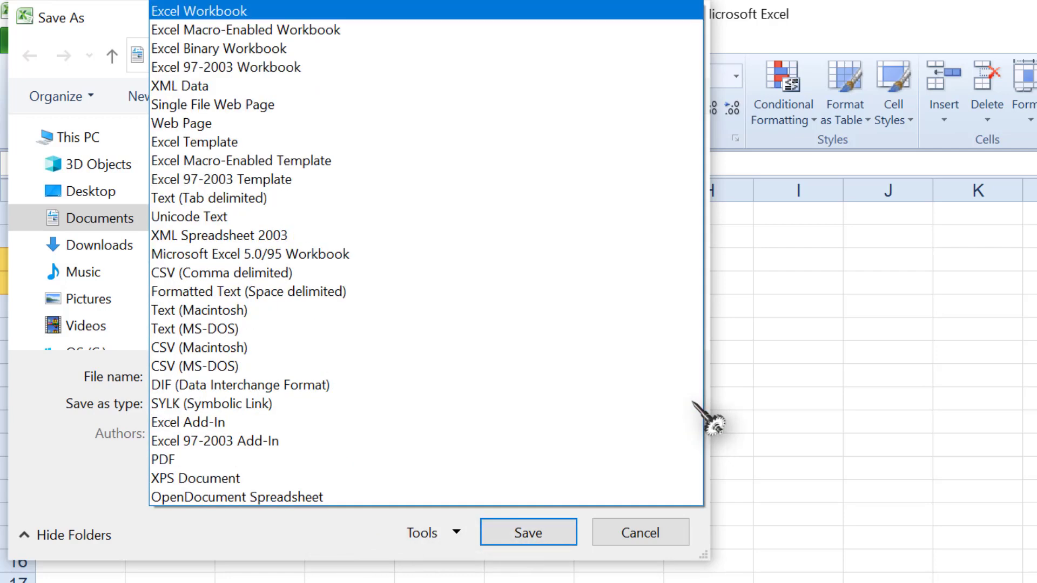
click(408, 30)
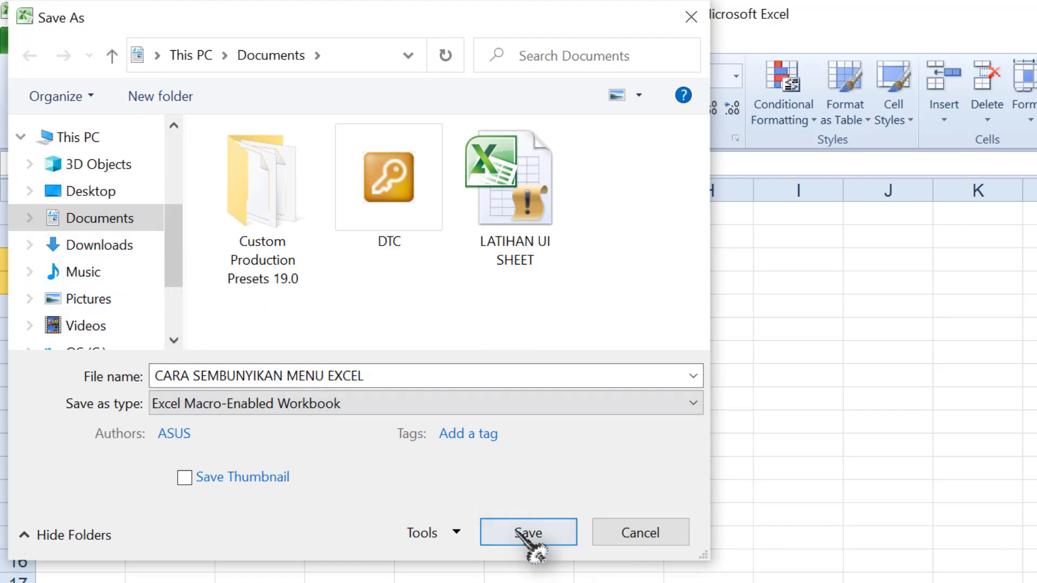
click(518, 533)
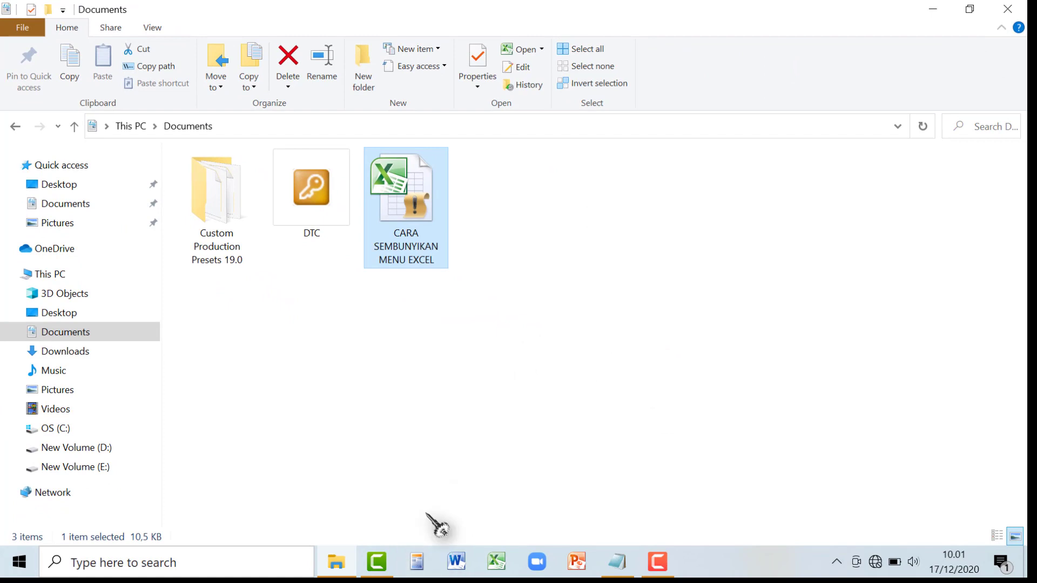
Launch Custom UI Editor and open CARA SEMBUNYIKAN MENU EXCEL.xlsm from Documents.
click(416, 563)
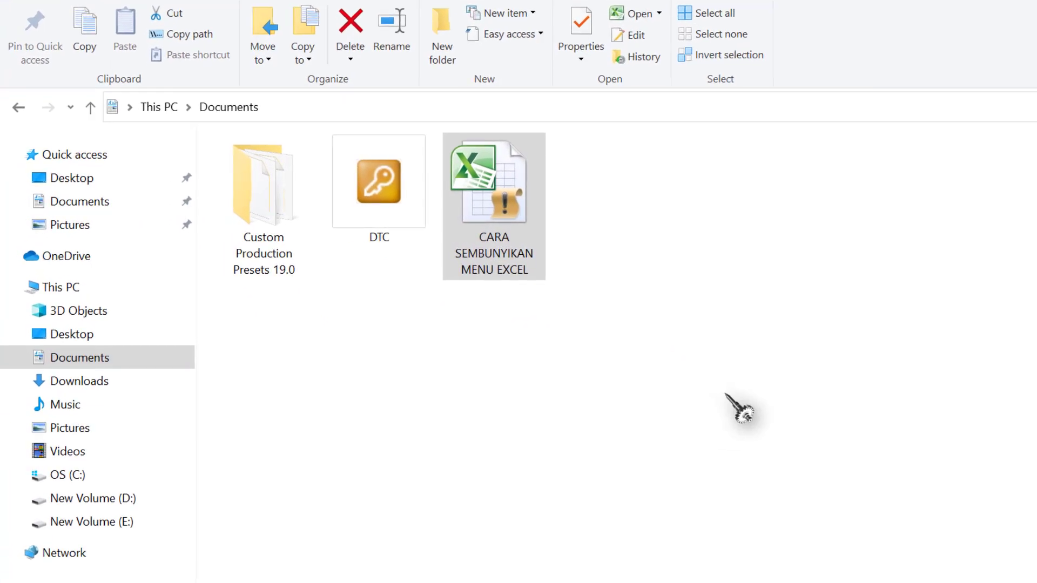
click(79, 70)
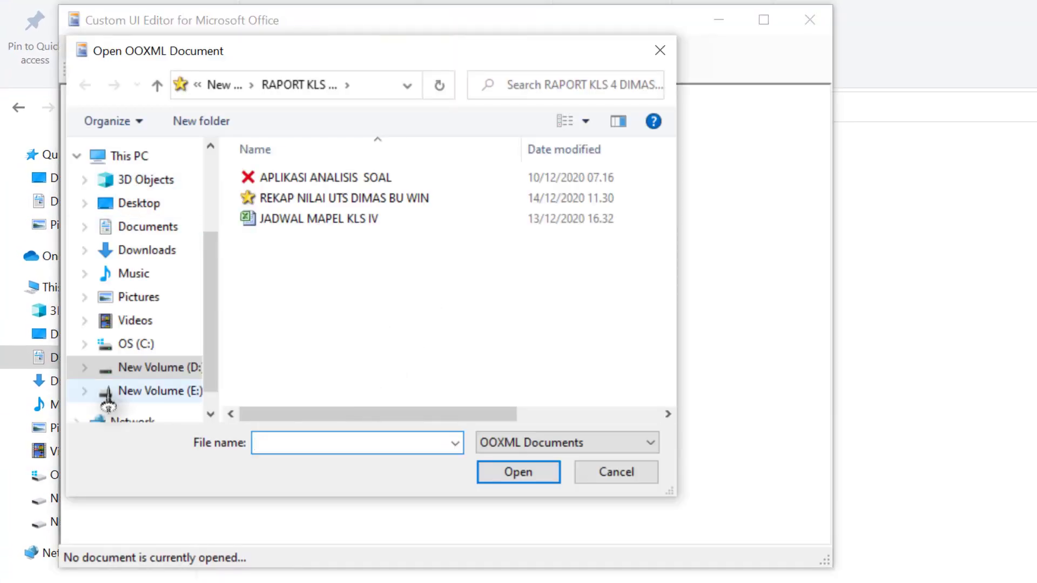
click(161, 229)
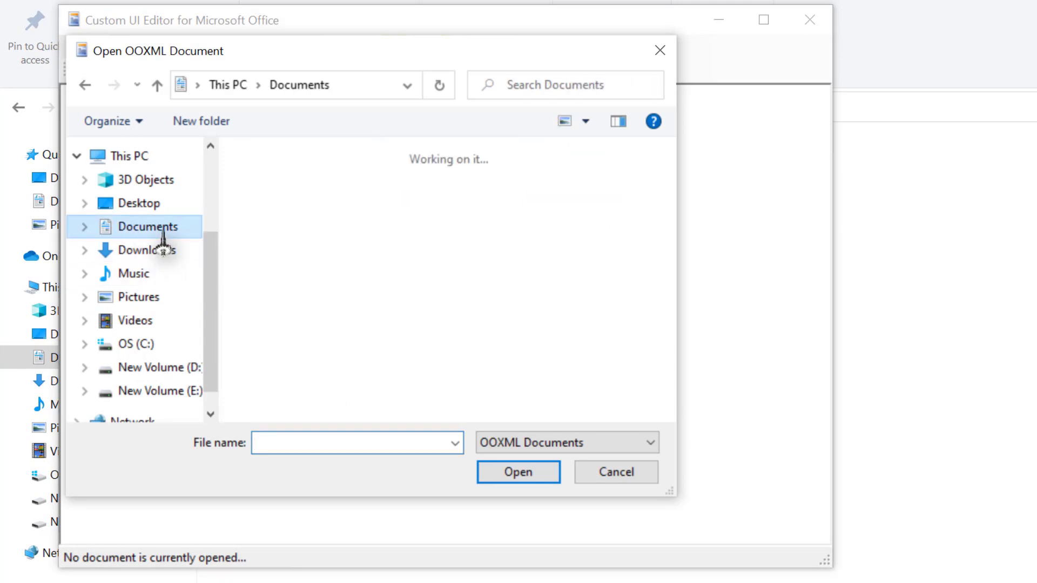
click(549, 273)
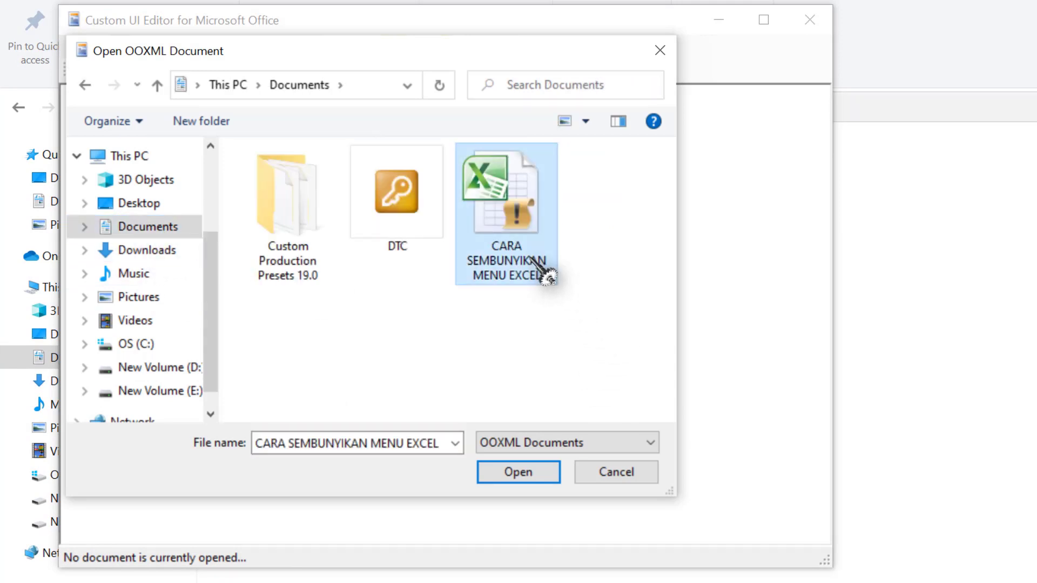
click(523, 473)
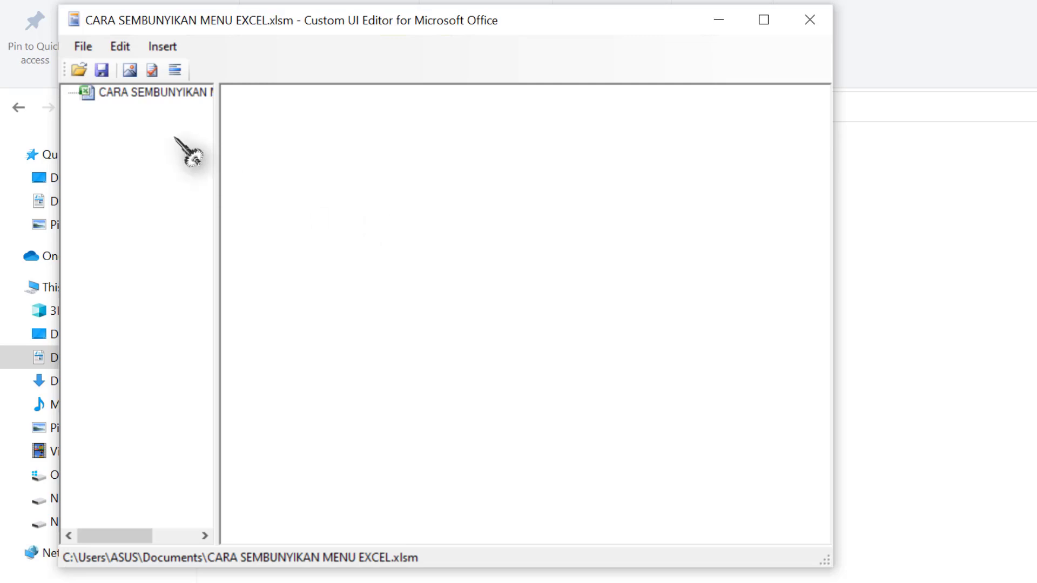
Insert an Office 2010 Custom UI Part and fill it with the 'Excel - A Custom Tab' sample XML.
click(182, 95)
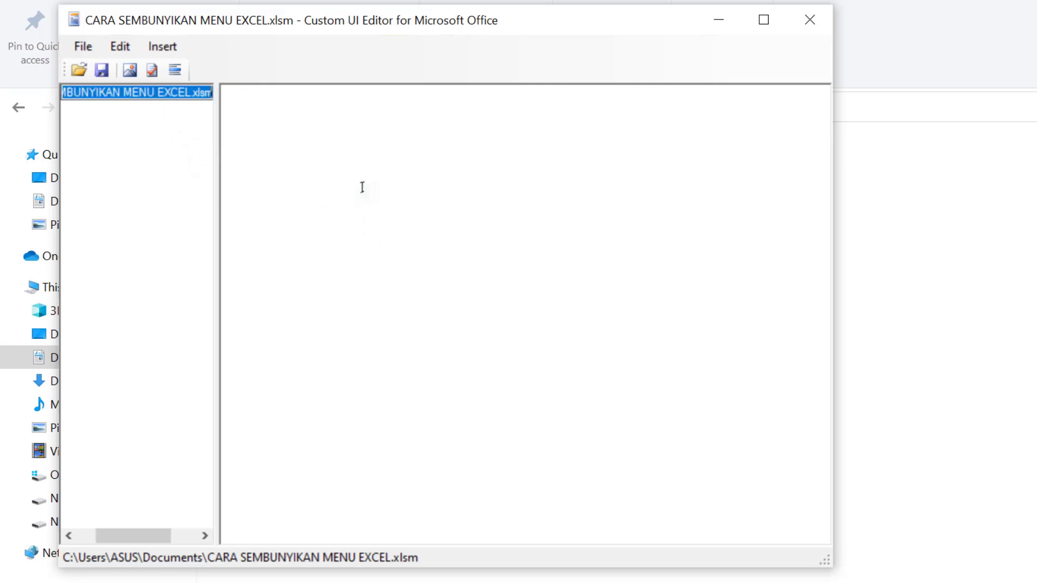
click(162, 47)
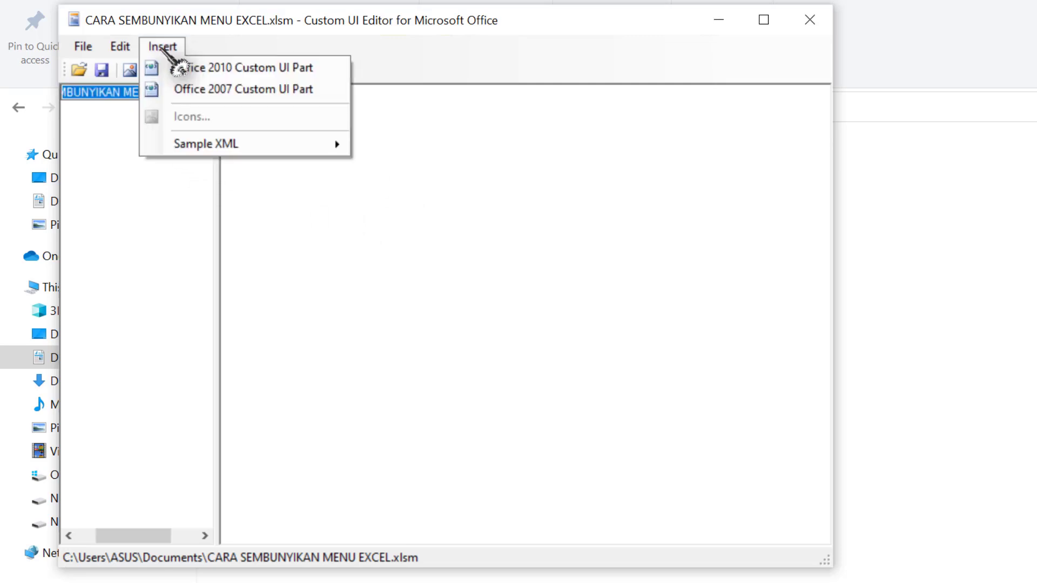
click(231, 69)
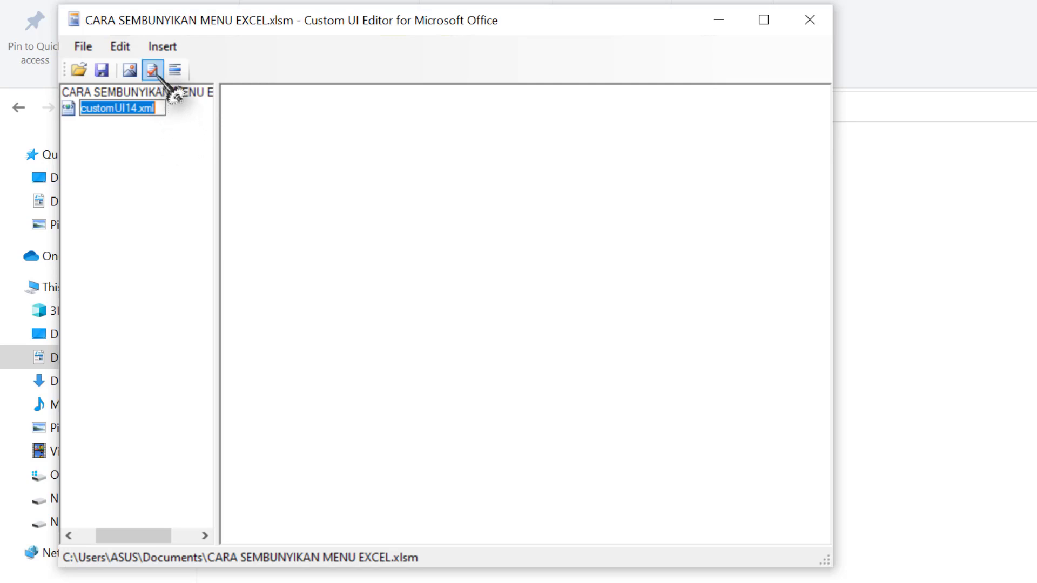
click(163, 47)
click(397, 269)
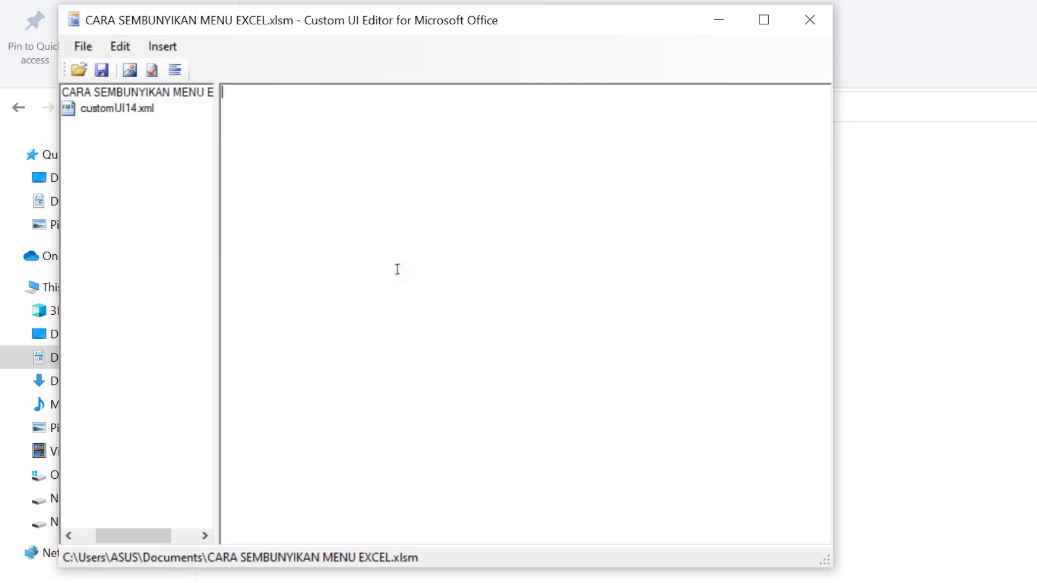
click(163, 47)
mouse_move(243, 144)
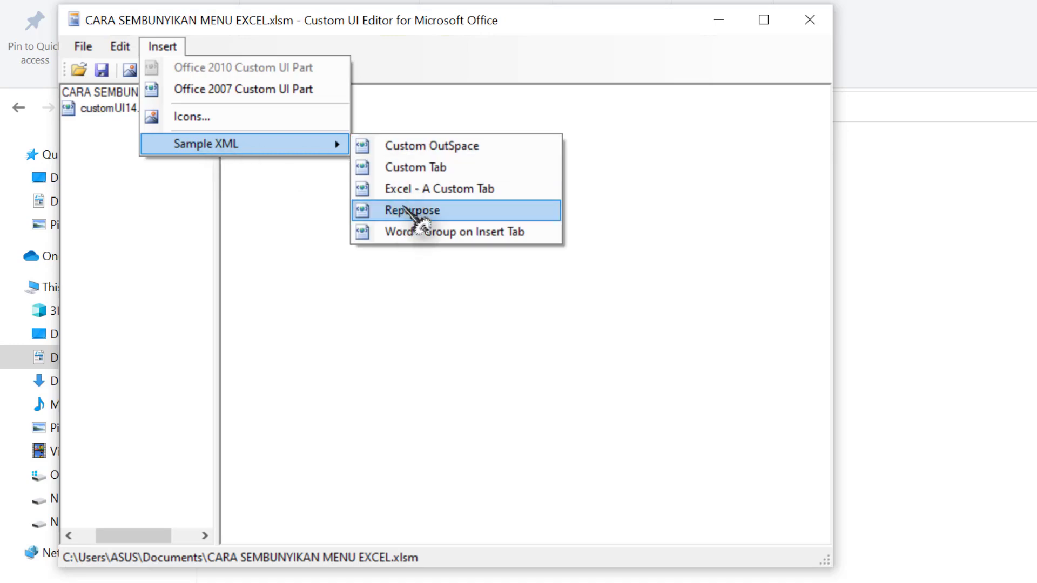
click(427, 189)
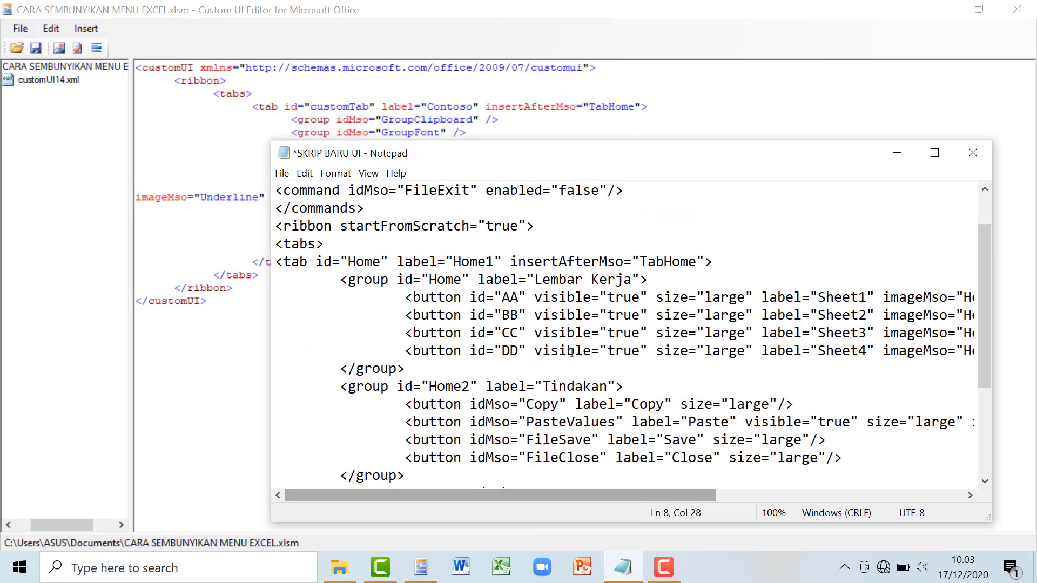
Replace the sample's ribbon section with the ribbon script copied from Notepad.
drag(278, 207, 603, 315)
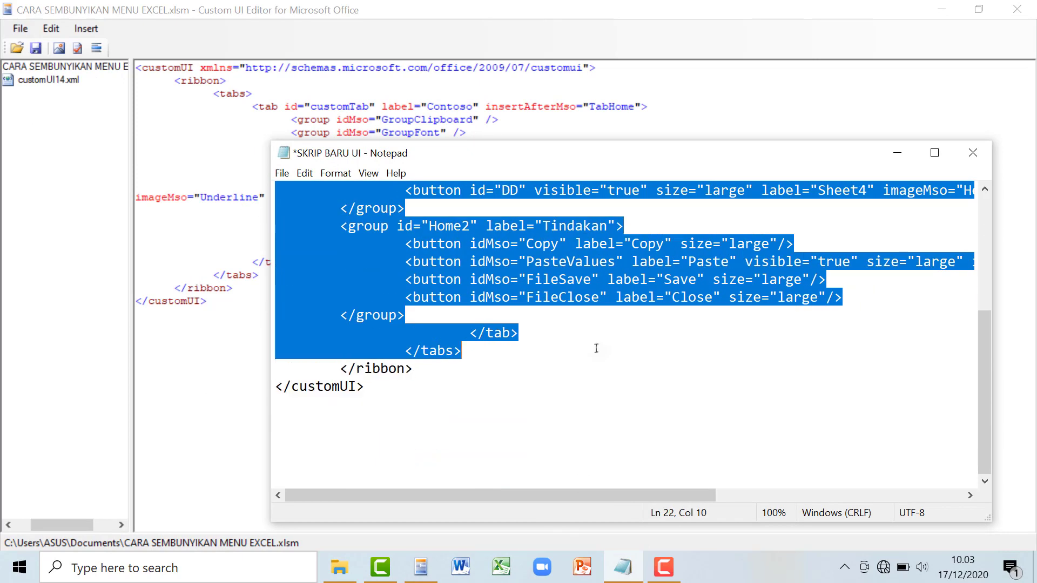
click(897, 153)
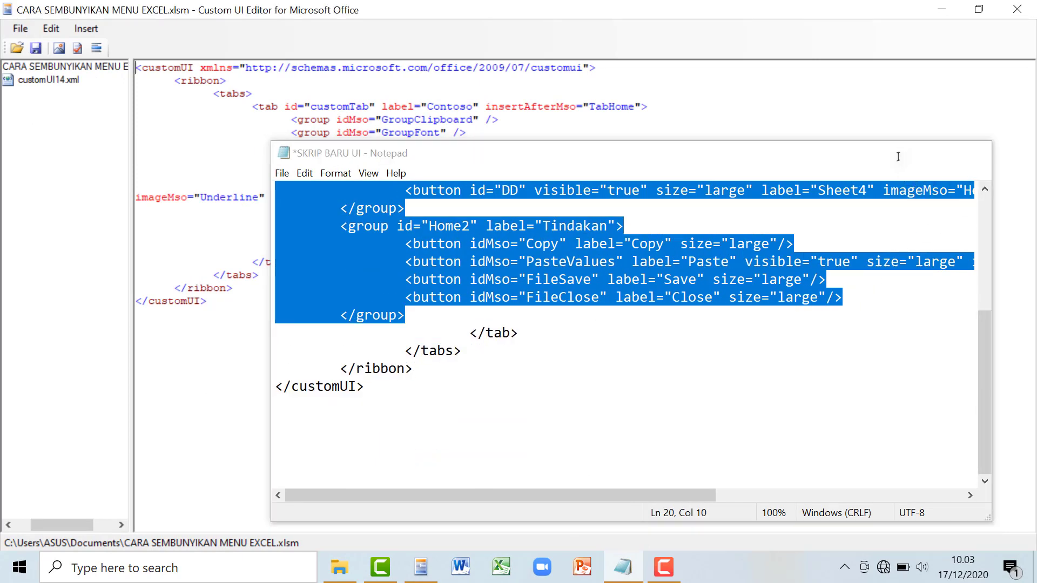
drag(176, 81, 559, 250)
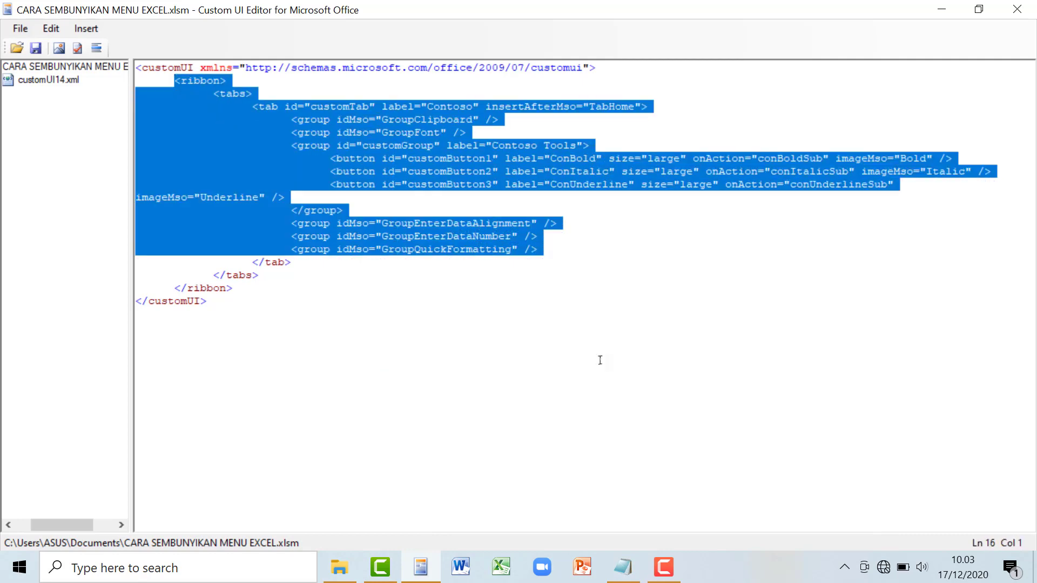
key(ctrl+v)
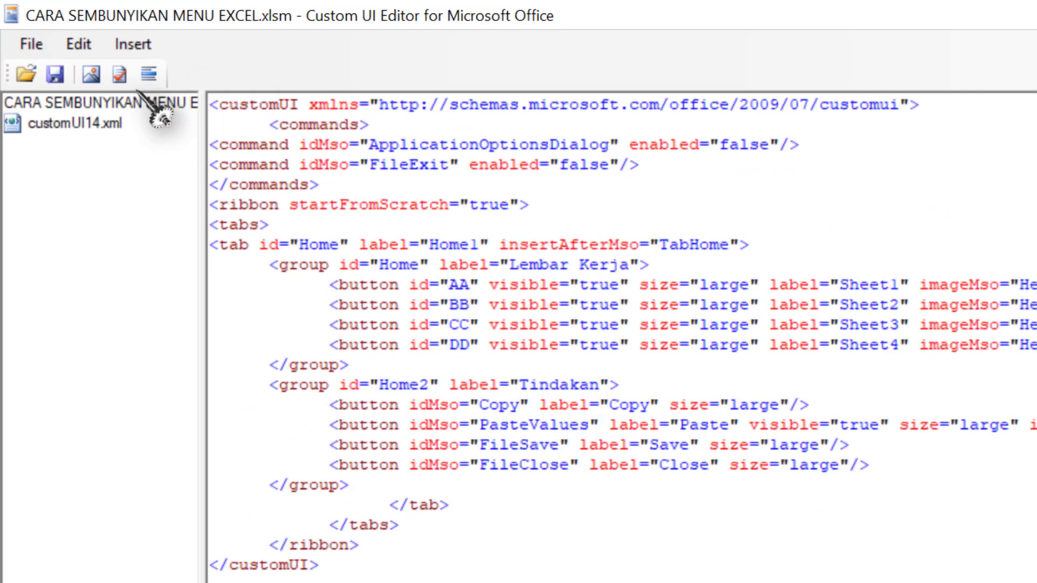
Validate the XML, fixing the duplicate Home ID by renaming the group to Home1.
click(120, 74)
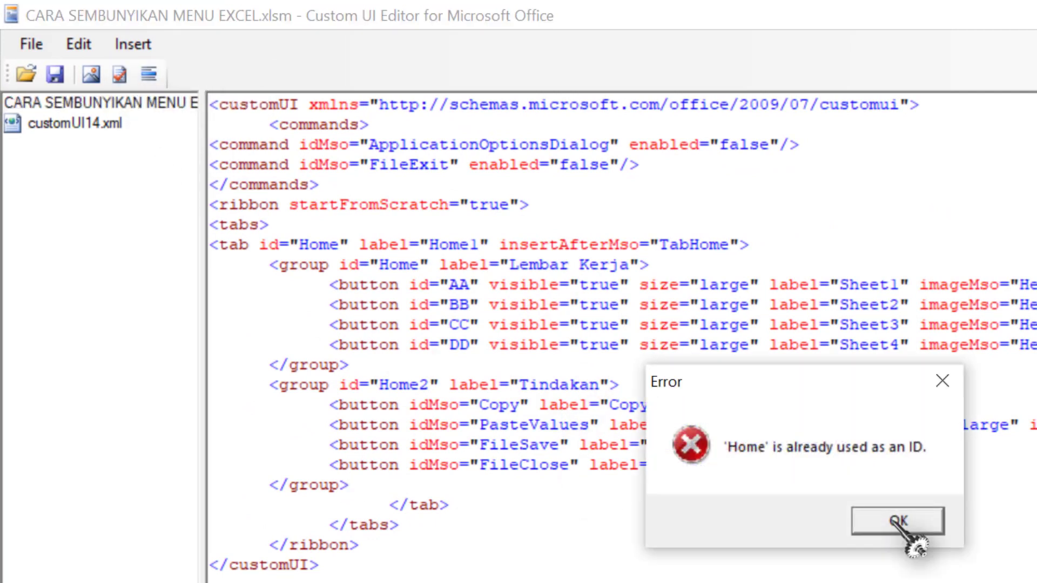
click(892, 523)
click(420, 264)
text(1)
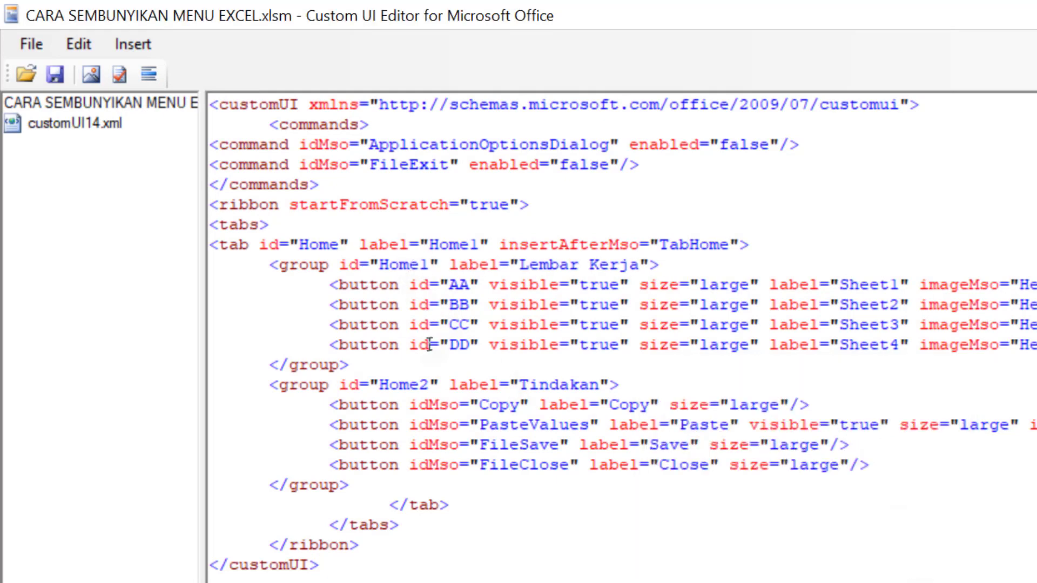
click(119, 74)
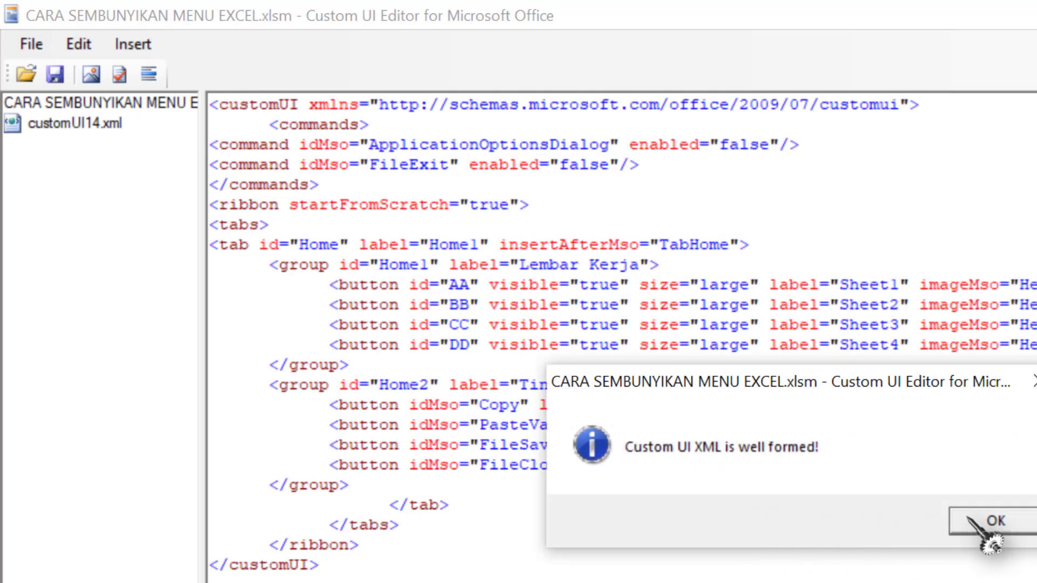
click(996, 523)
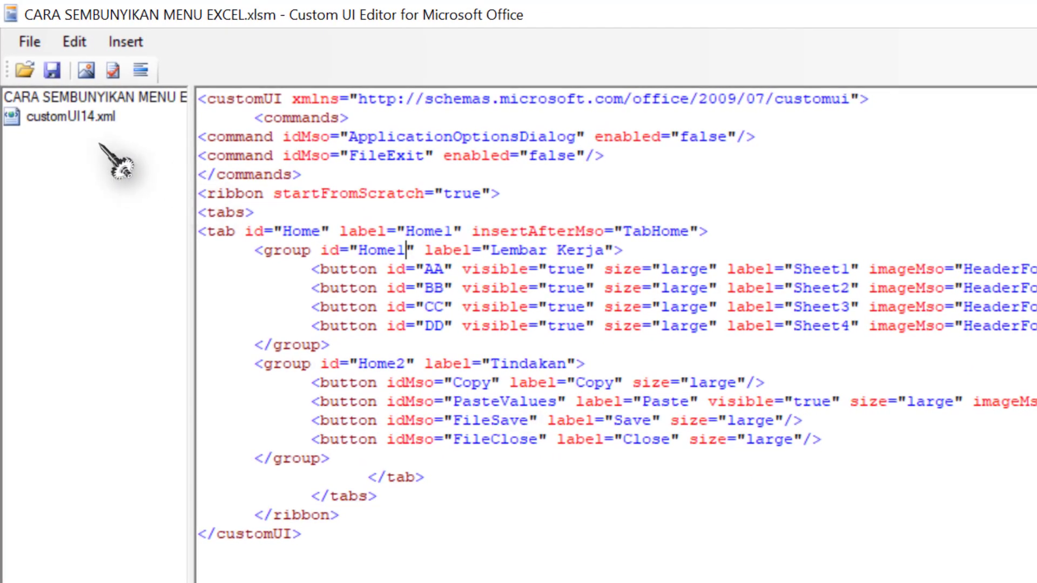
click(112, 69)
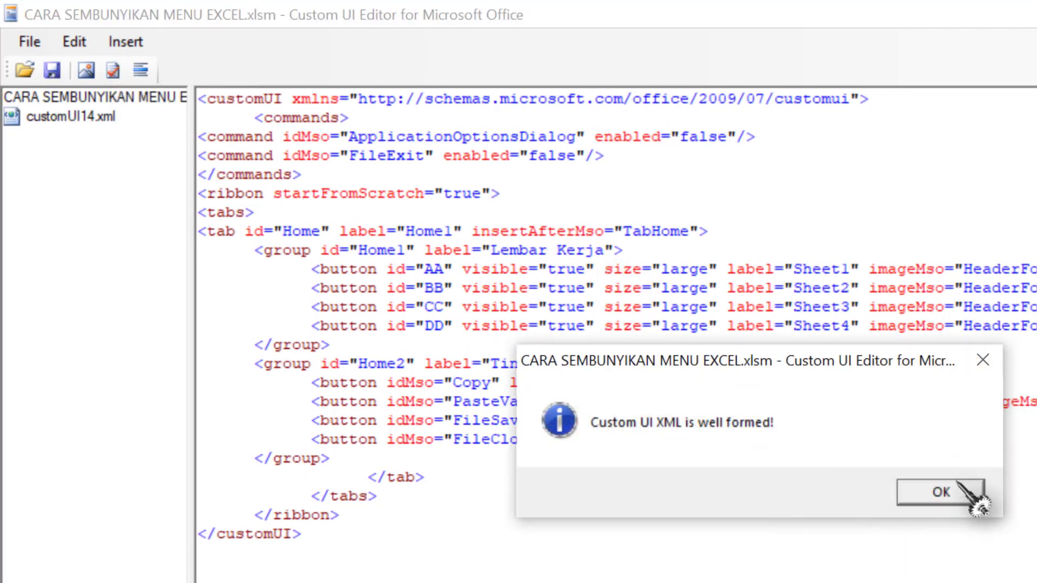
click(943, 493)
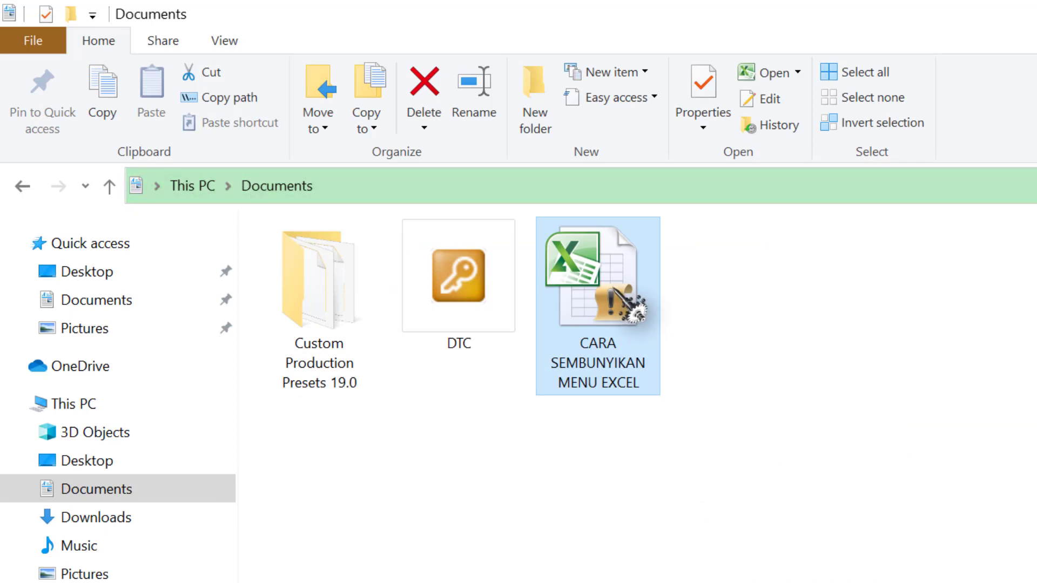
Open CARA SEMBUNYIKAN MENU EXCEL from Documents in Excel 2010.
double_click(600, 281)
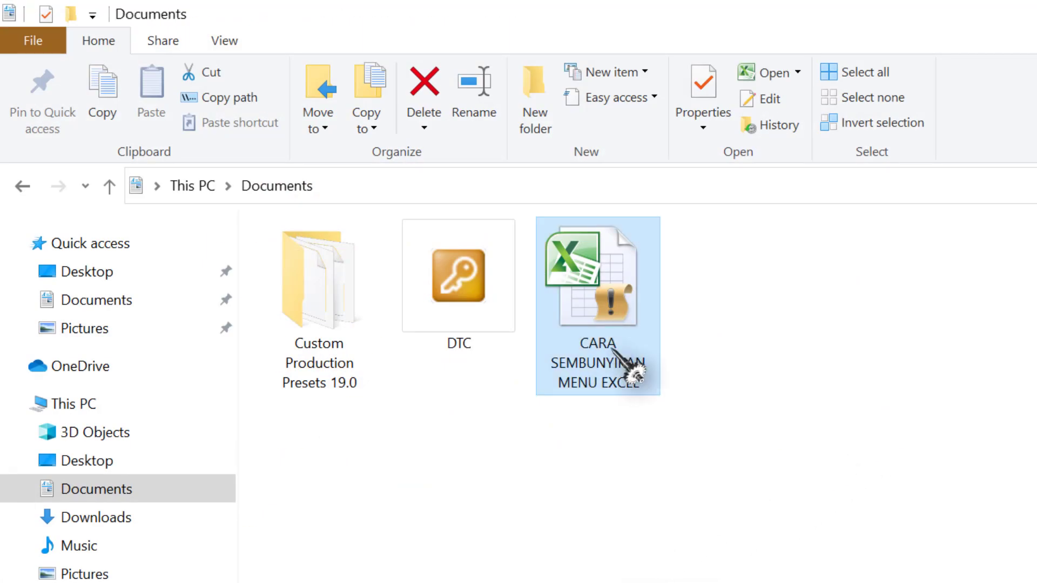
key(Return)
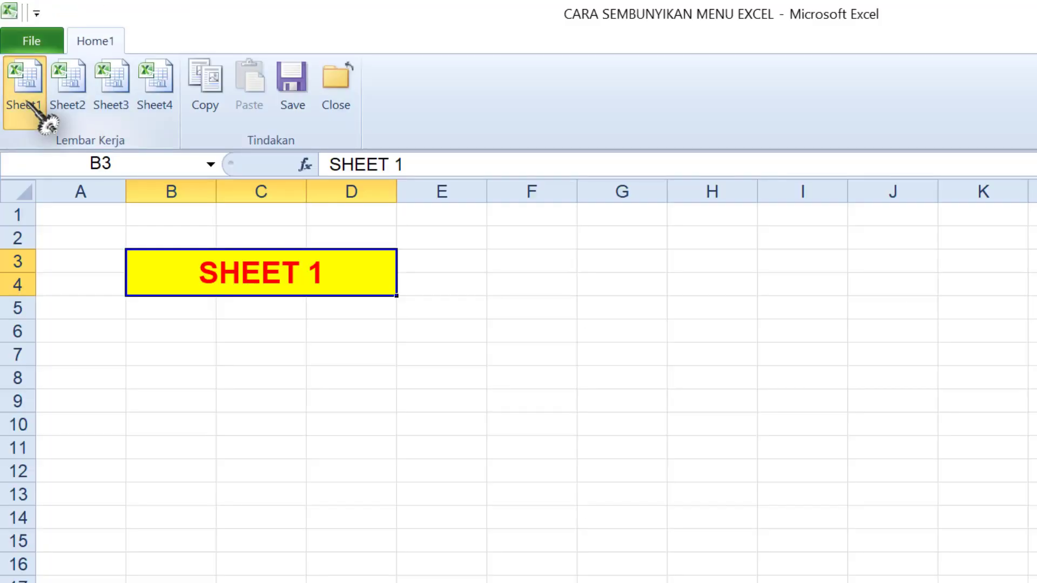
Try the Home1 Sheet1 and Sheet2 buttons, dismissing each 'Cannot run the macro' error.
click(33, 108)
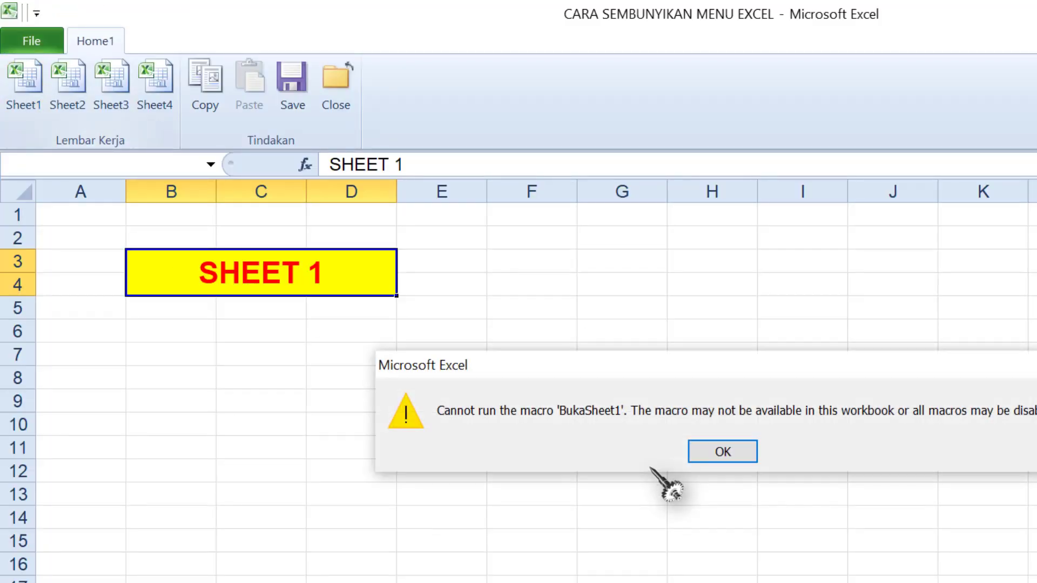
click(712, 448)
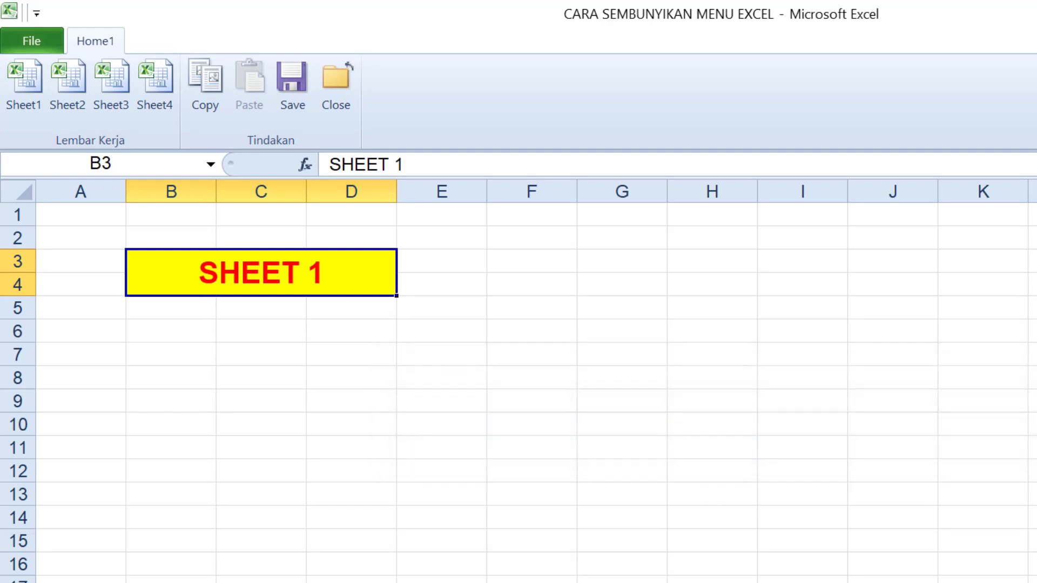
click(69, 89)
click(705, 450)
click(33, 94)
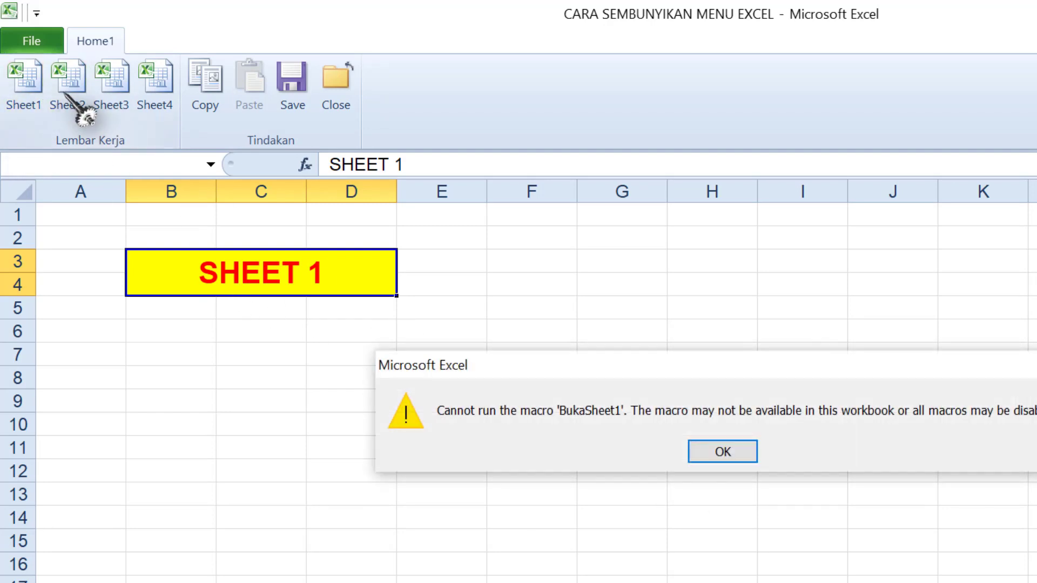
click(723, 452)
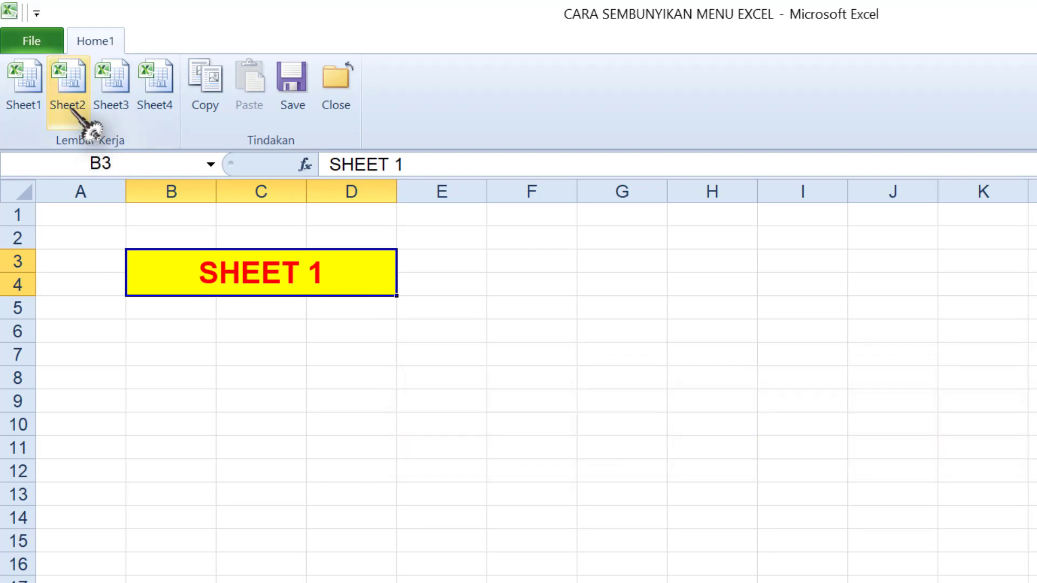
click(110, 105)
click(723, 451)
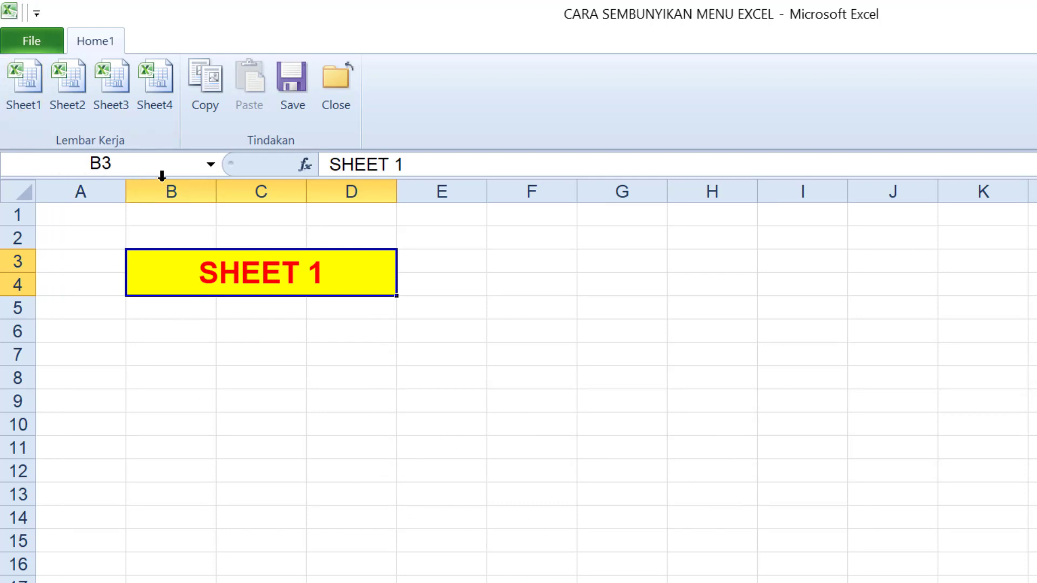
Retry the sheet buttons, dismiss the macro errors, and open the VBA editor with Alt+F11.
click(31, 96)
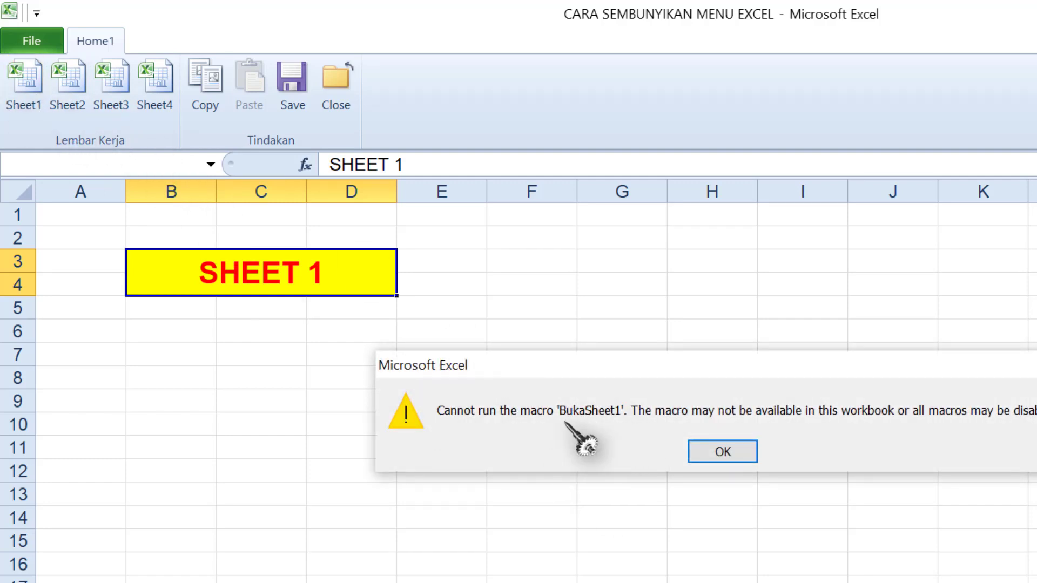
click(717, 452)
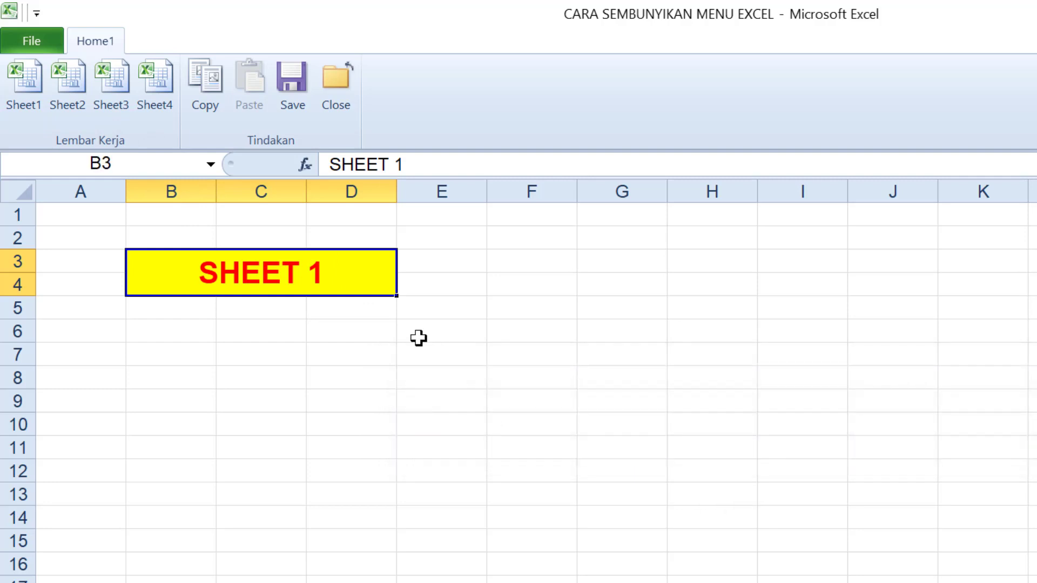
click(75, 98)
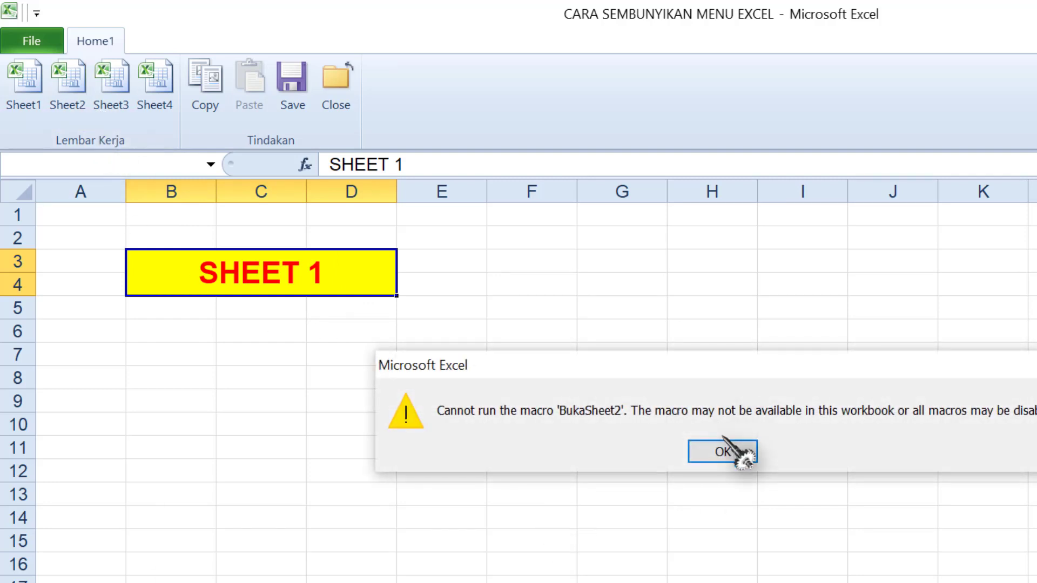
click(723, 450)
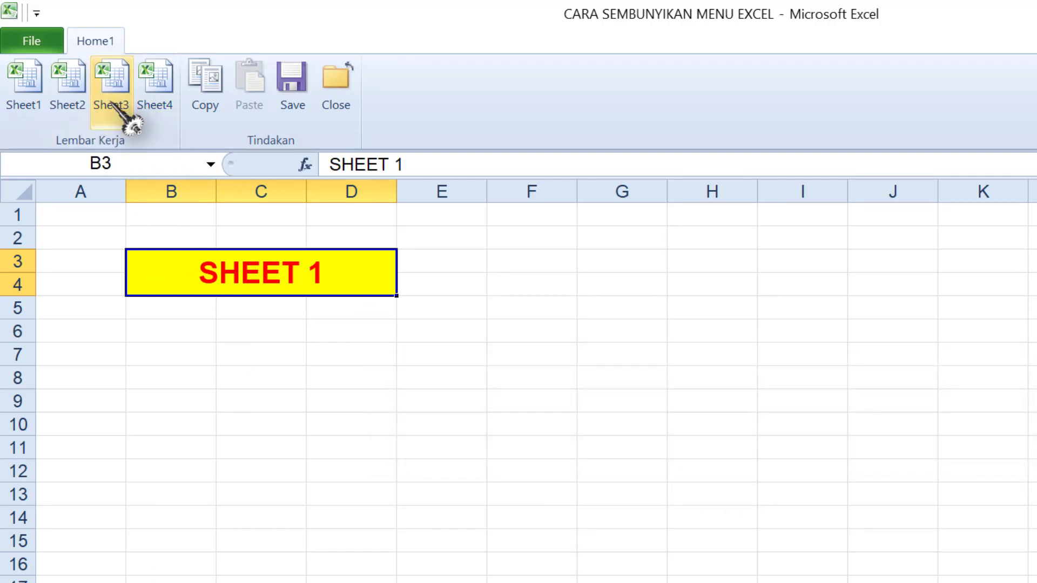
click(73, 99)
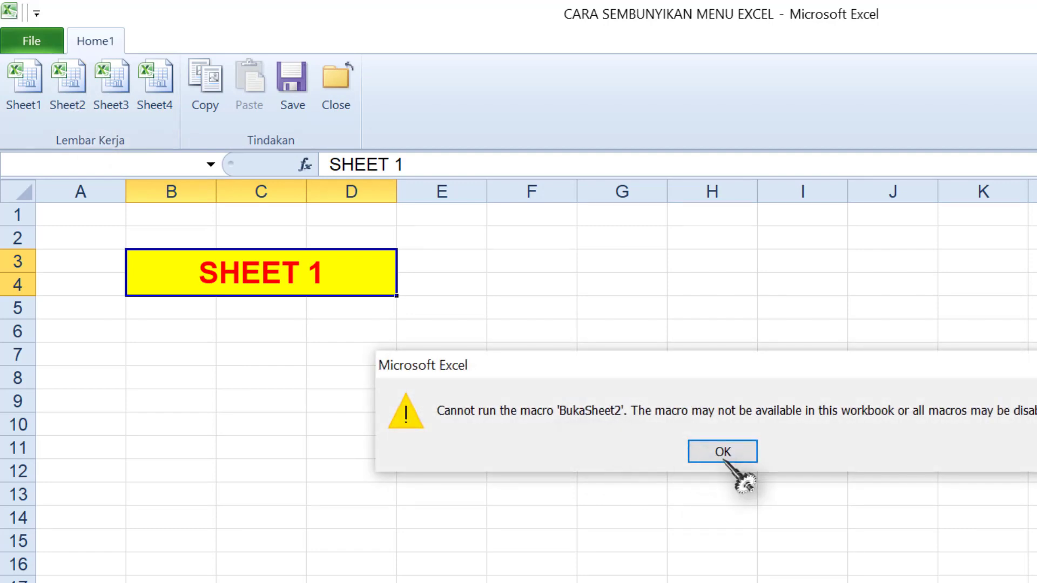
click(726, 454)
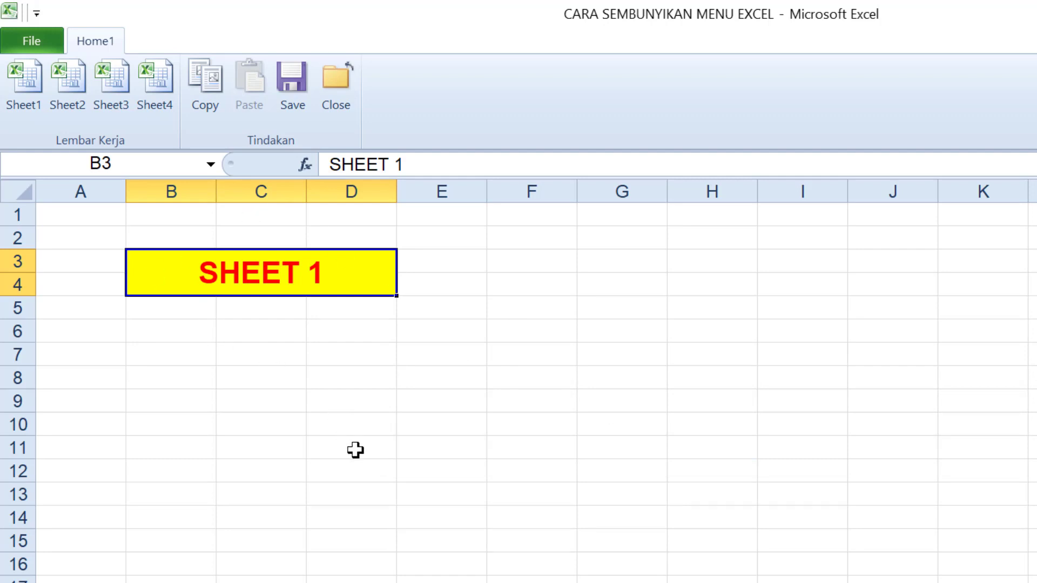
key(alt+F11)
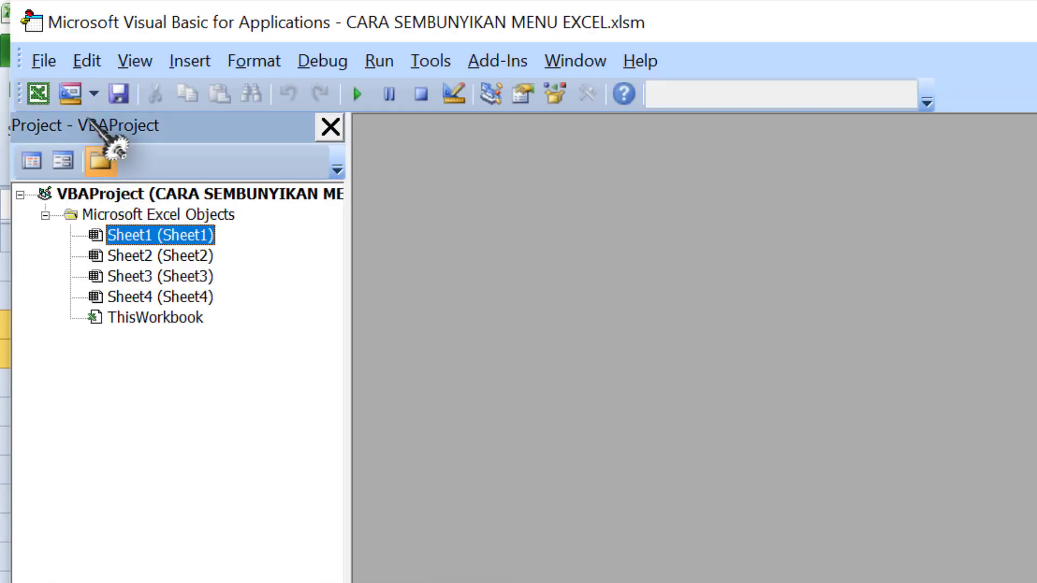
Insert a new module and paste the BukaSheet1 macro into it.
click(95, 94)
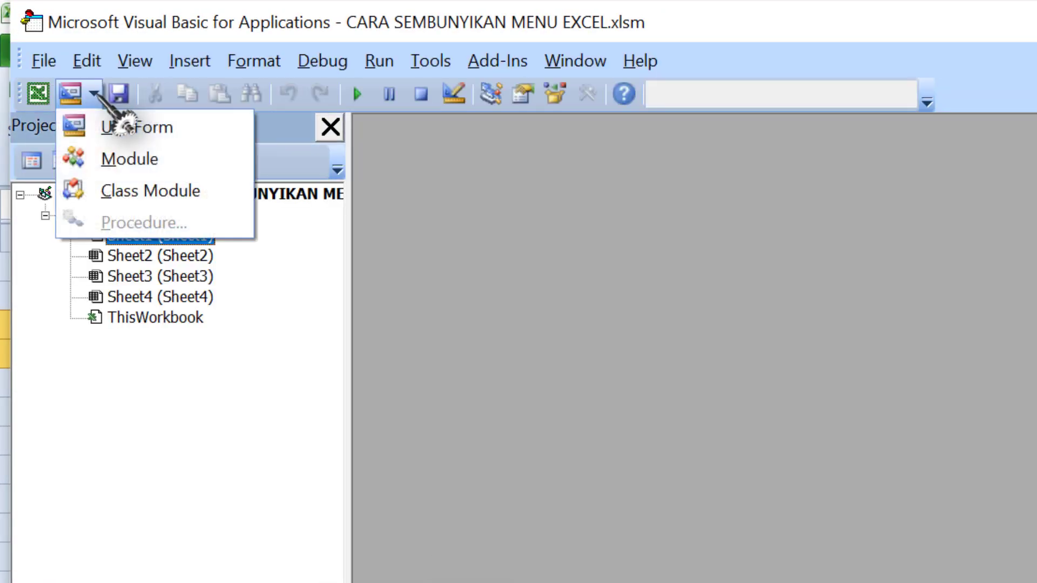
click(128, 160)
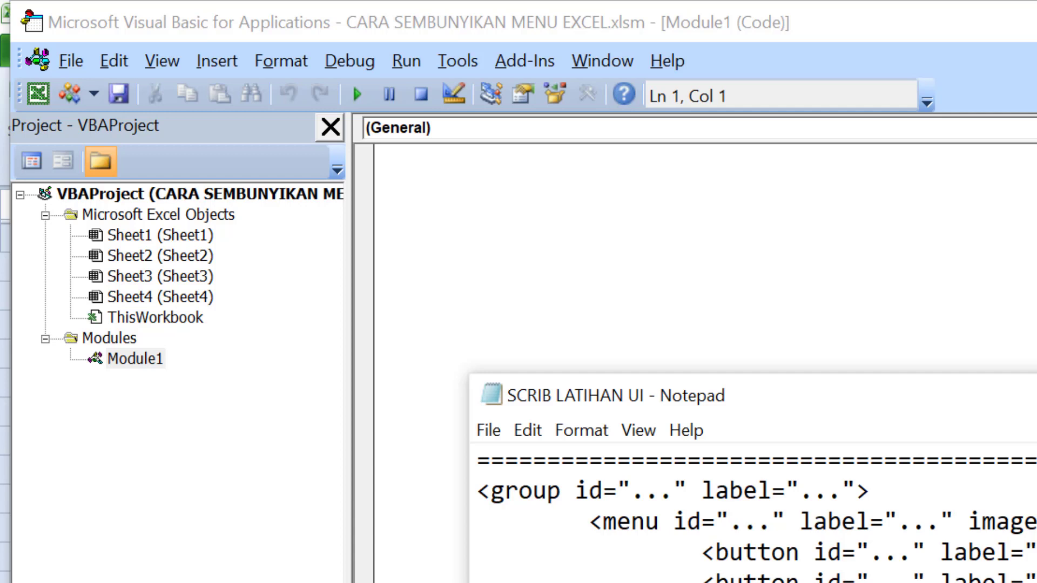
click(533, 229)
text(Sub BukaSheet1(ribbon As IRibbonControl) Sheet1.Activate End Sub)
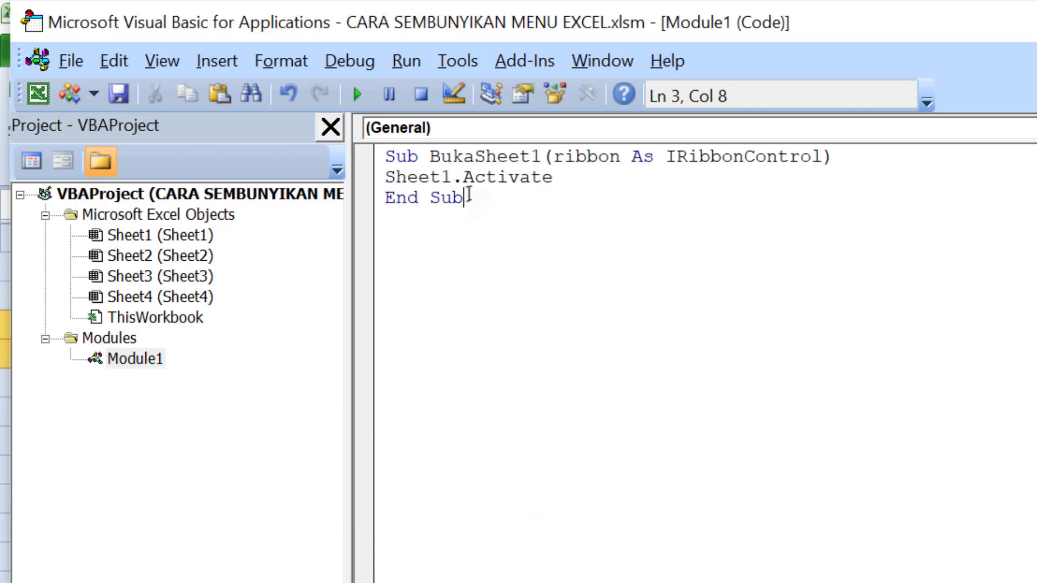
Paste additional copies of the BukaSheet1 macro below the first one.
drag(386, 159, 477, 215)
key(ctrl+c)
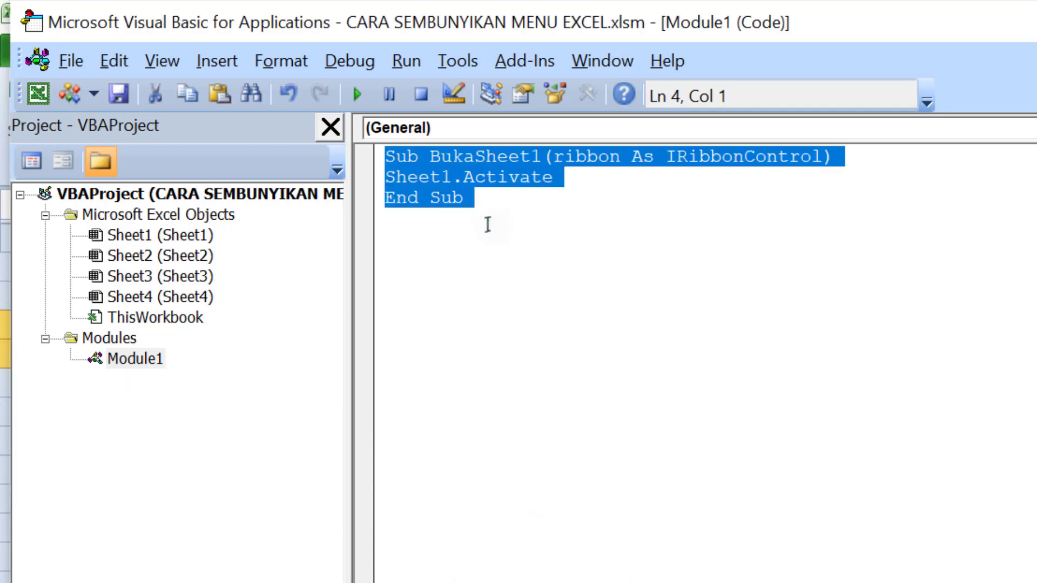
click(490, 211)
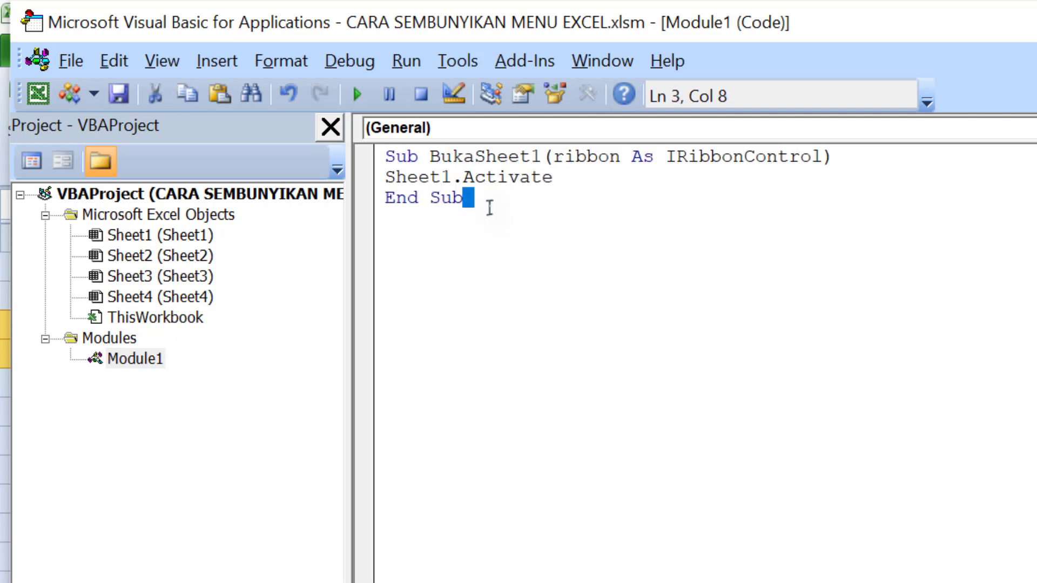
click(460, 218)
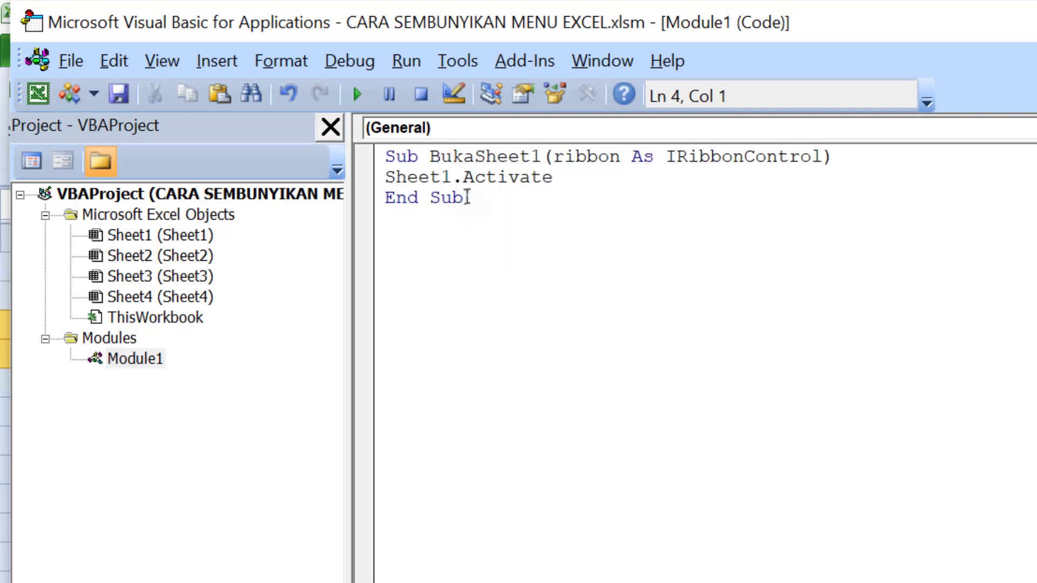
key(ctrl+v)
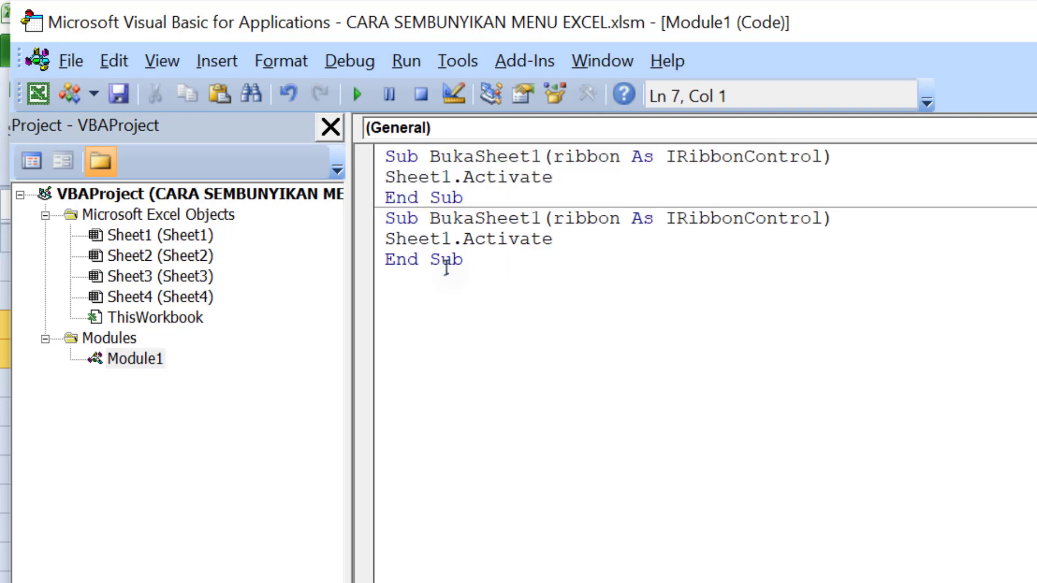
key(ctrl+v)
key(ctrl+v)
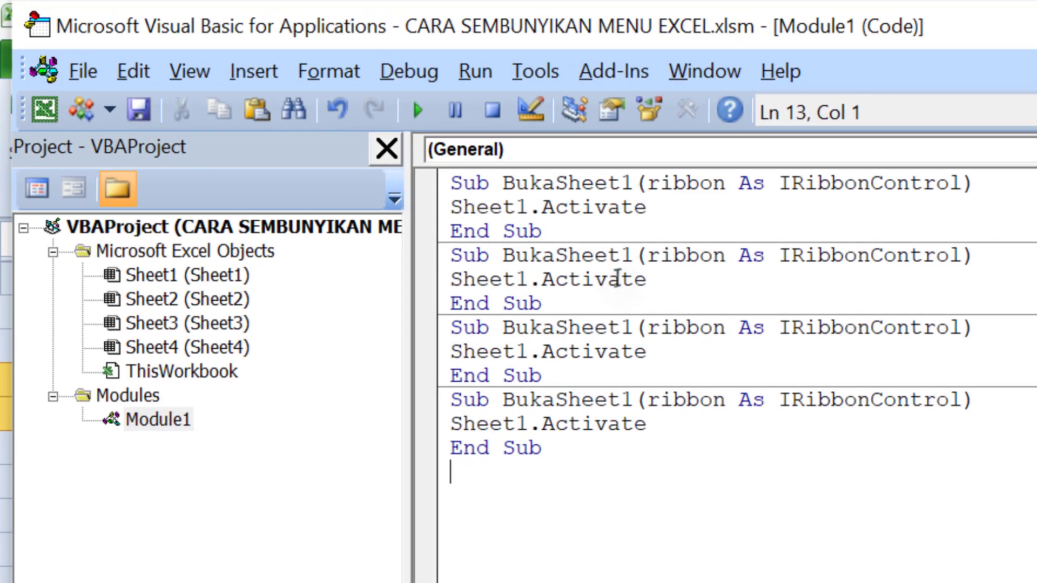
Rename the copies to BukaSheet2 and BukaSheet3, activating Sheet2 and Sheet3 respectively.
click(530, 218)
drag(636, 263, 643, 265)
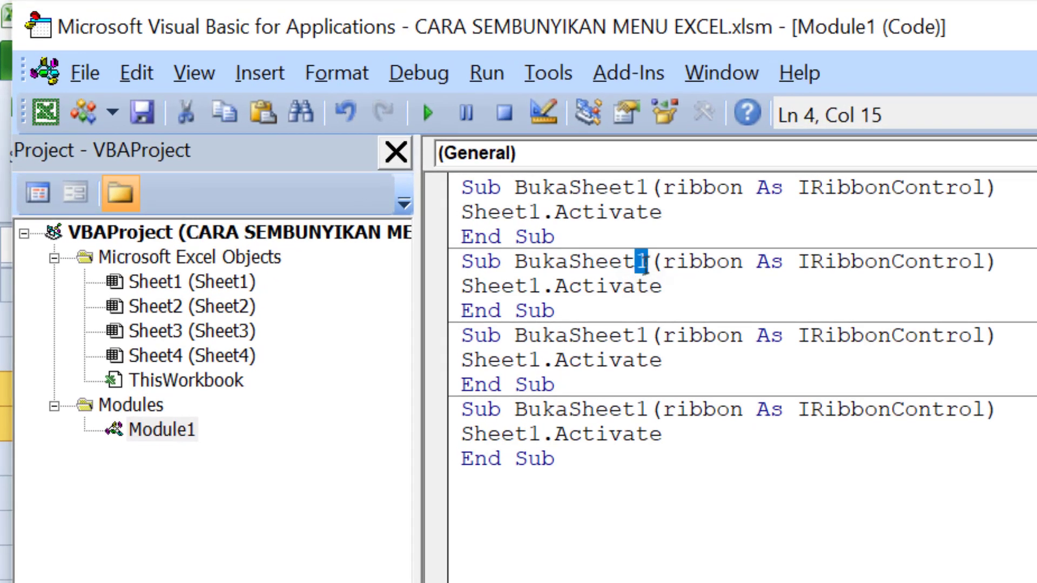
text(2)
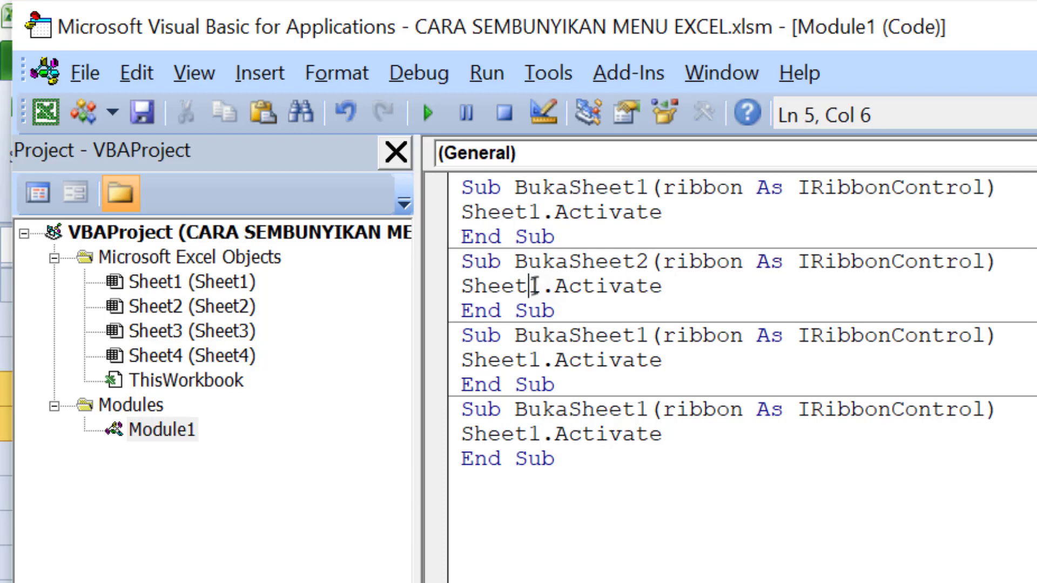
drag(534, 286, 537, 286)
text(2)
drag(639, 335, 648, 336)
text(3)
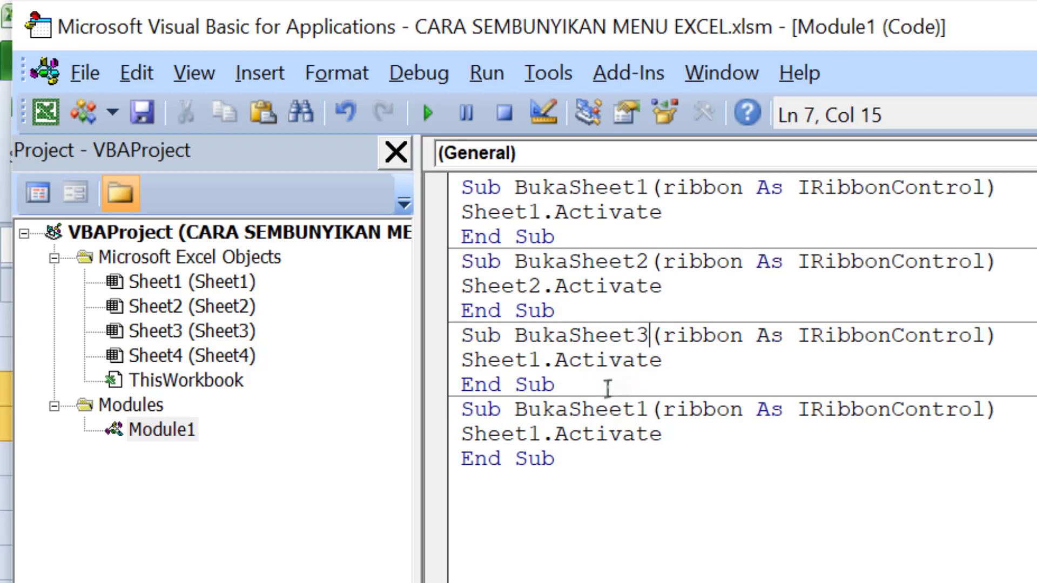
drag(534, 360, 541, 360)
text(3)
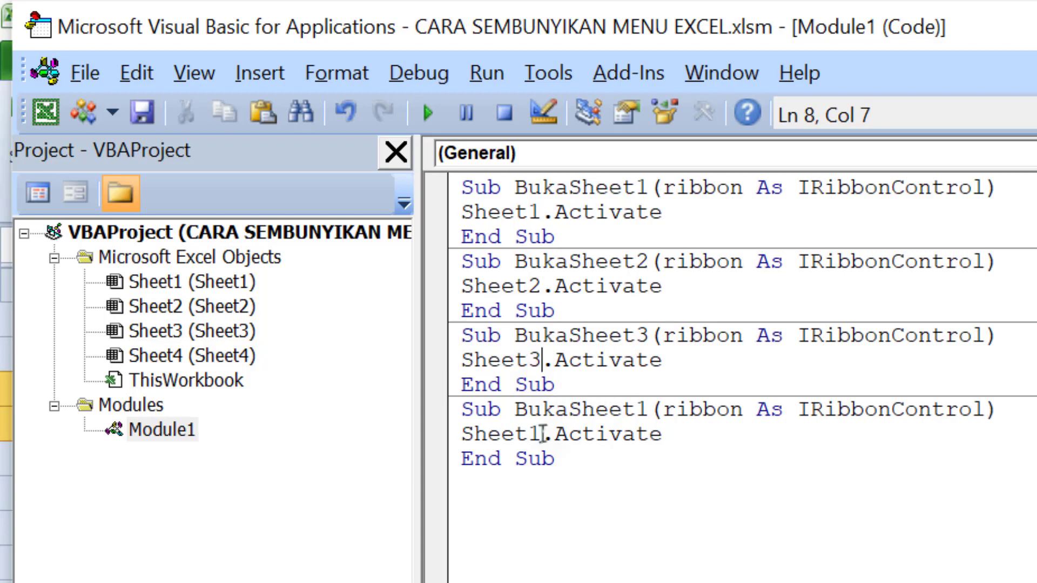
Make the last macro BukaSheet4 activating Sheet4, and save the module.
drag(636, 410, 648, 410)
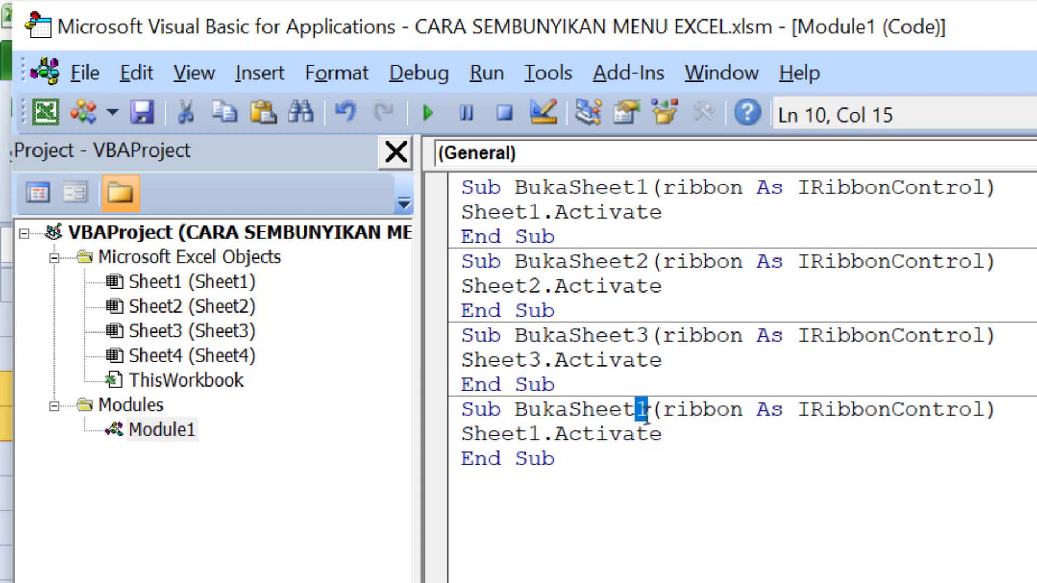
text(4)
drag(530, 438, 542, 439)
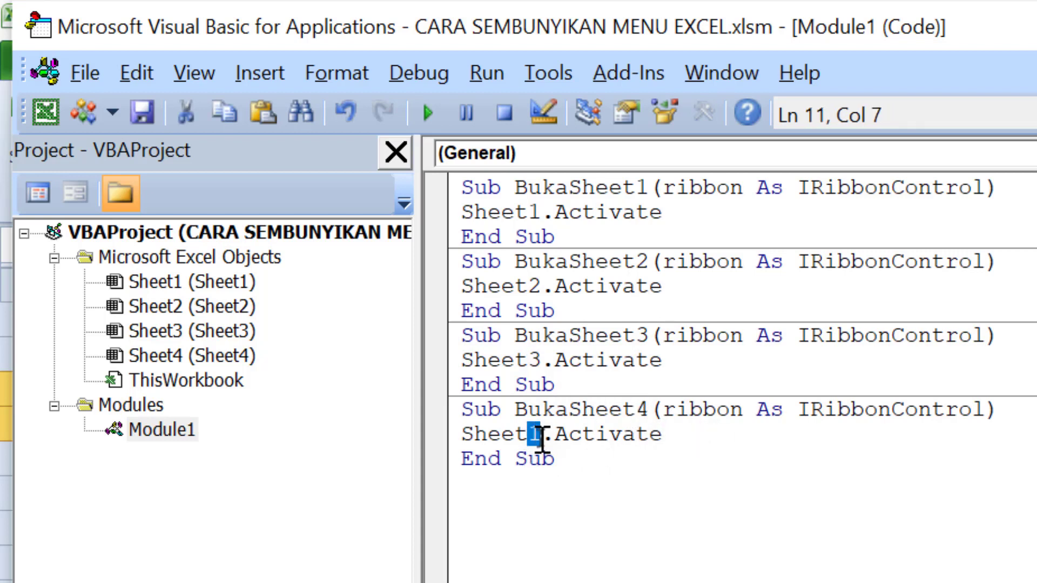
text(4)
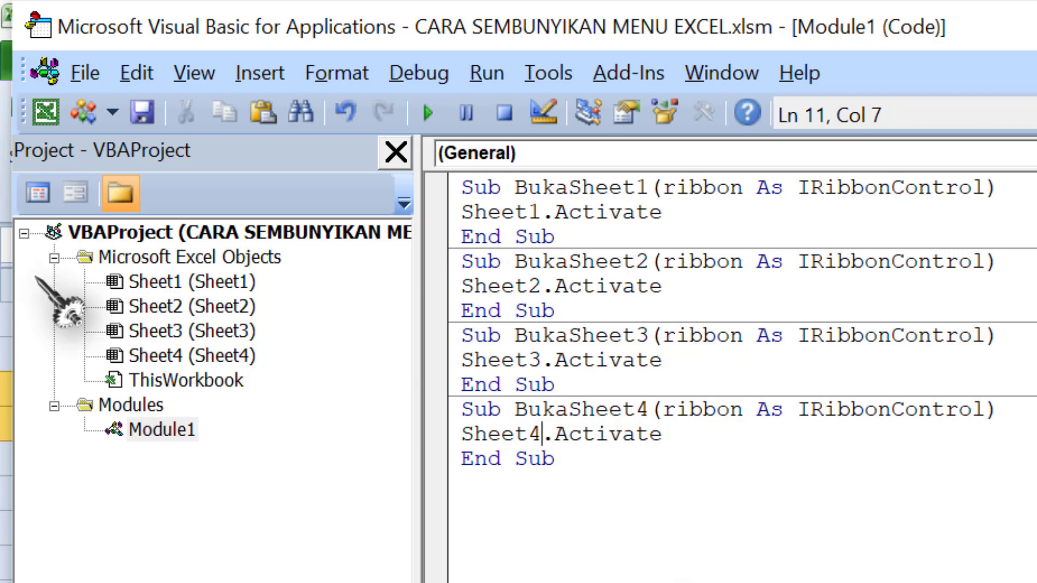
click(141, 111)
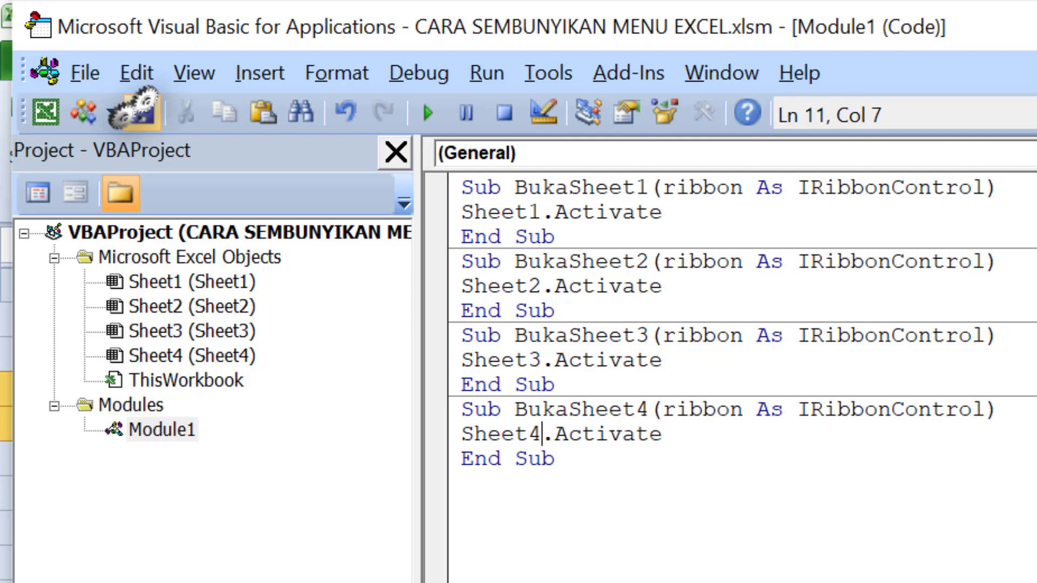
Back in Excel, switch to Sheet2, Sheet3 and Sheet4, then toggle among the sheets.
click(45, 112)
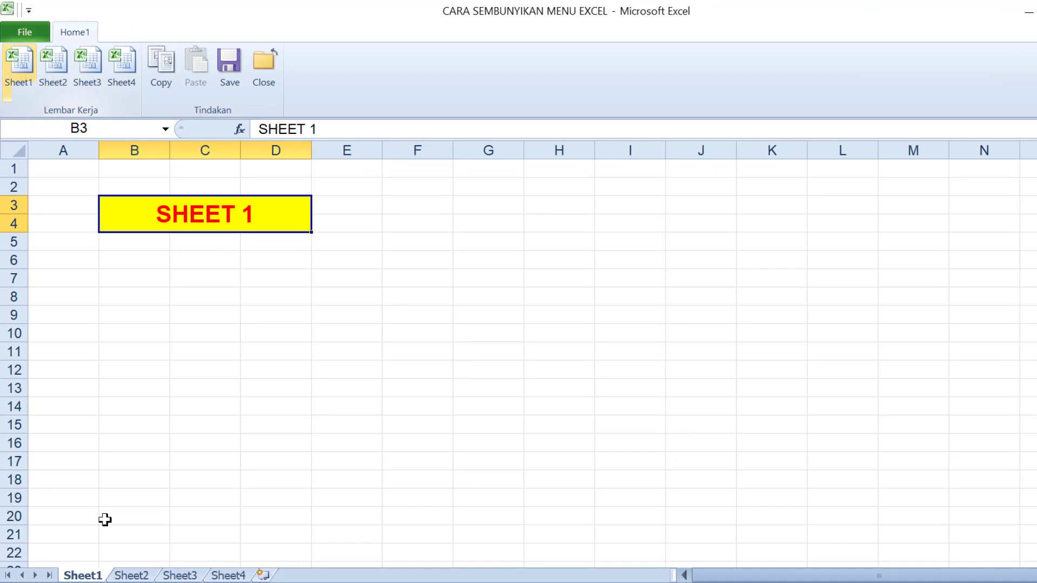
click(61, 75)
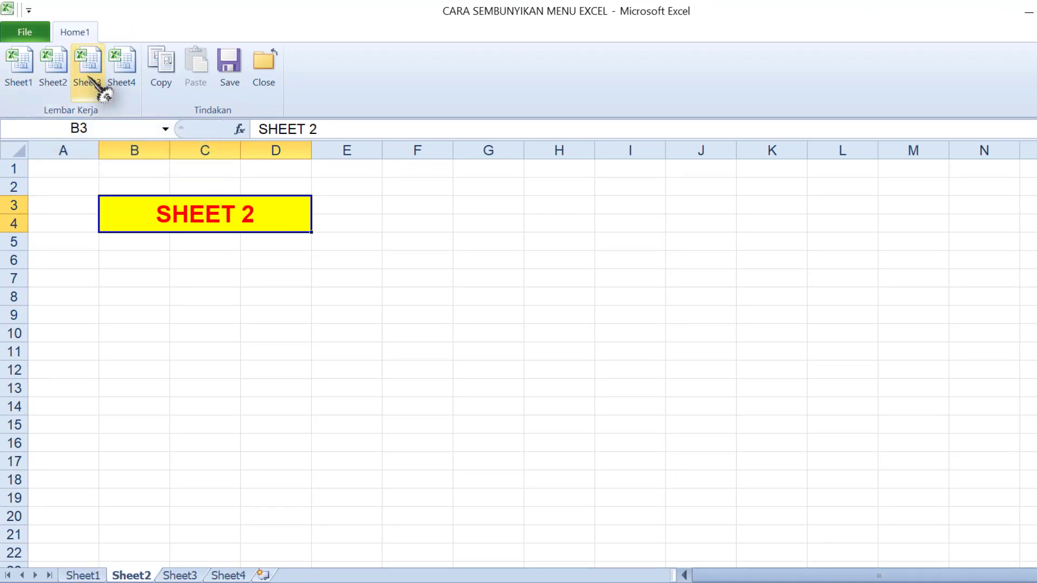
click(89, 79)
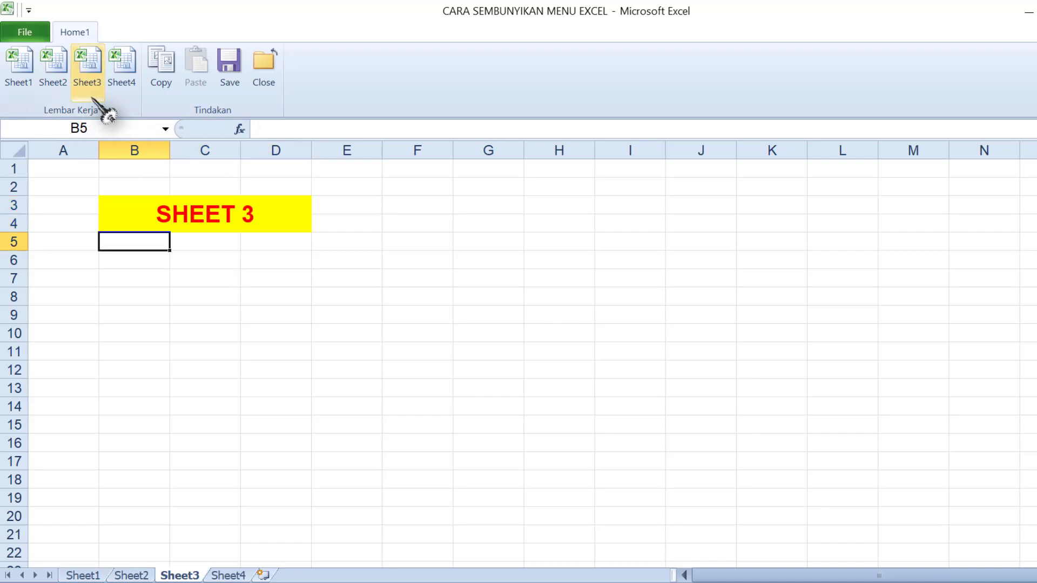
click(120, 78)
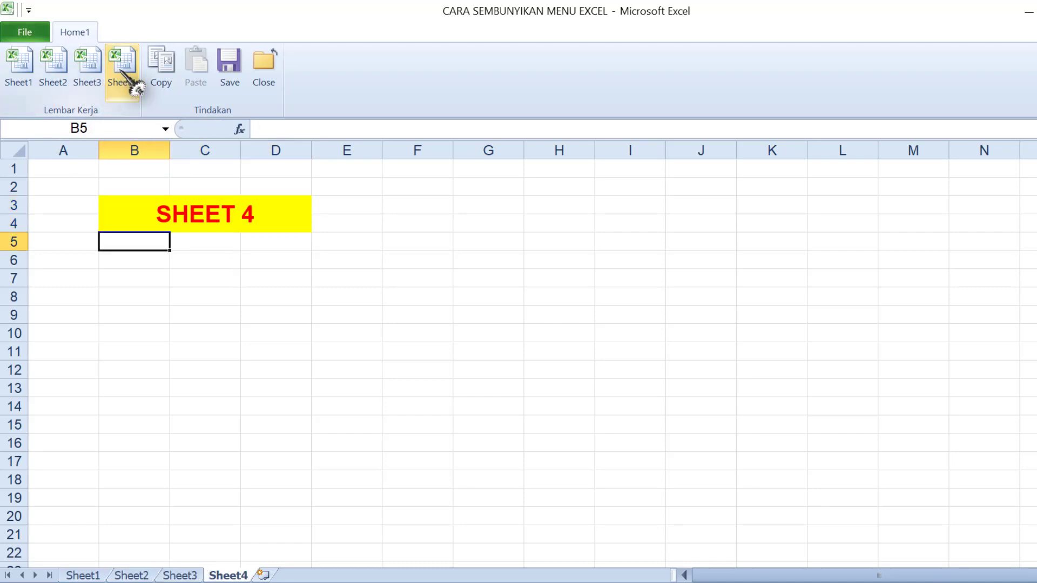
click(59, 79)
click(21, 76)
click(54, 76)
click(88, 76)
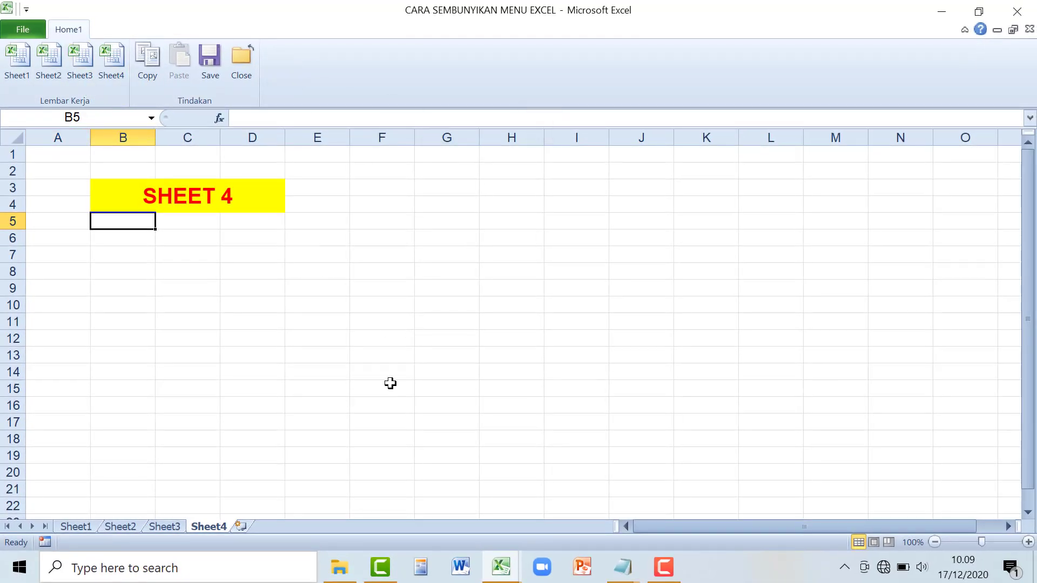
Switch to the VBA editor, collapse the VBAProject tree, and open VBAProject Properties.
click(501, 567)
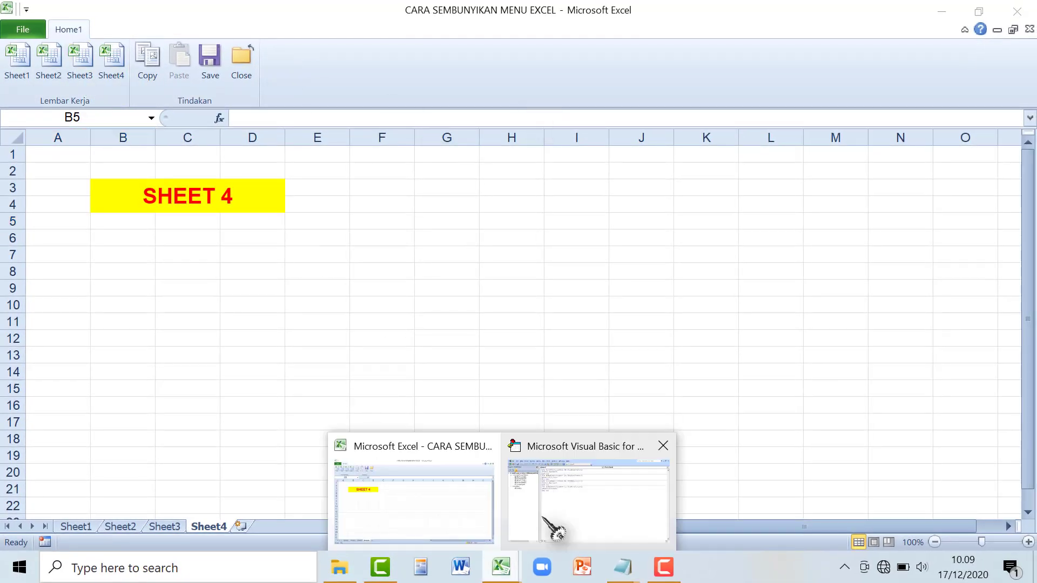
click(598, 491)
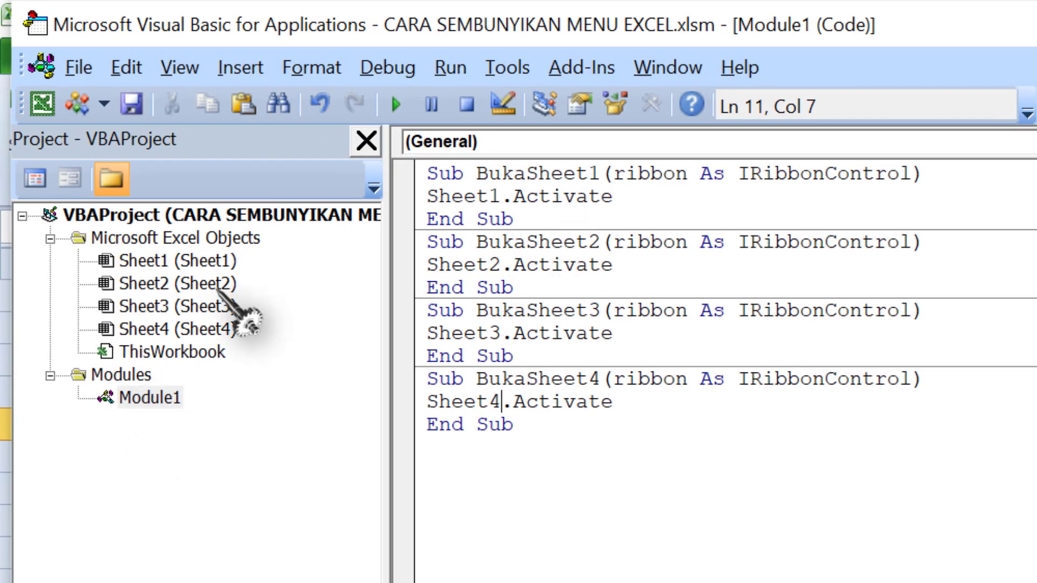
click(210, 215)
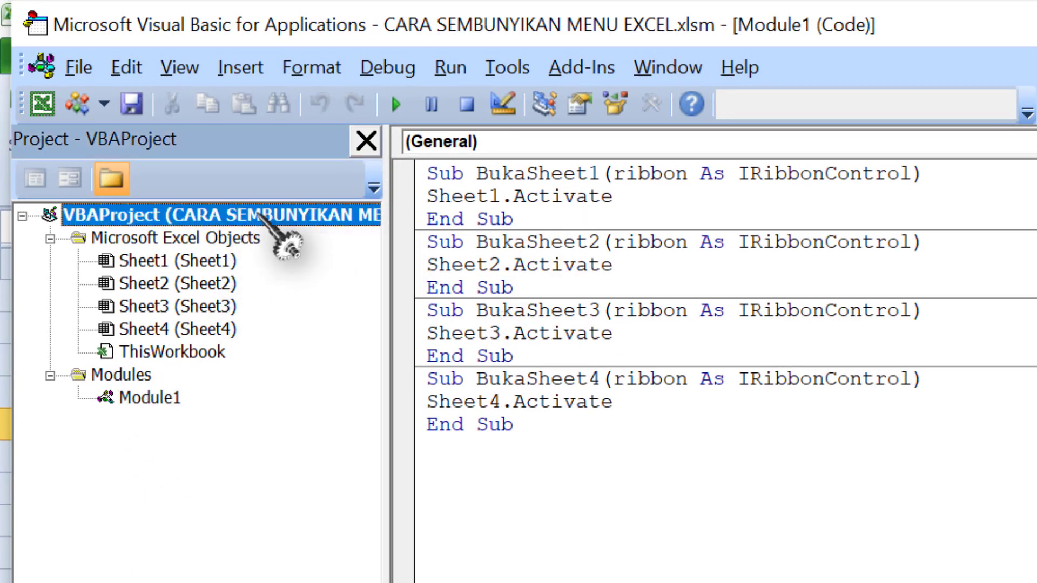
click(22, 216)
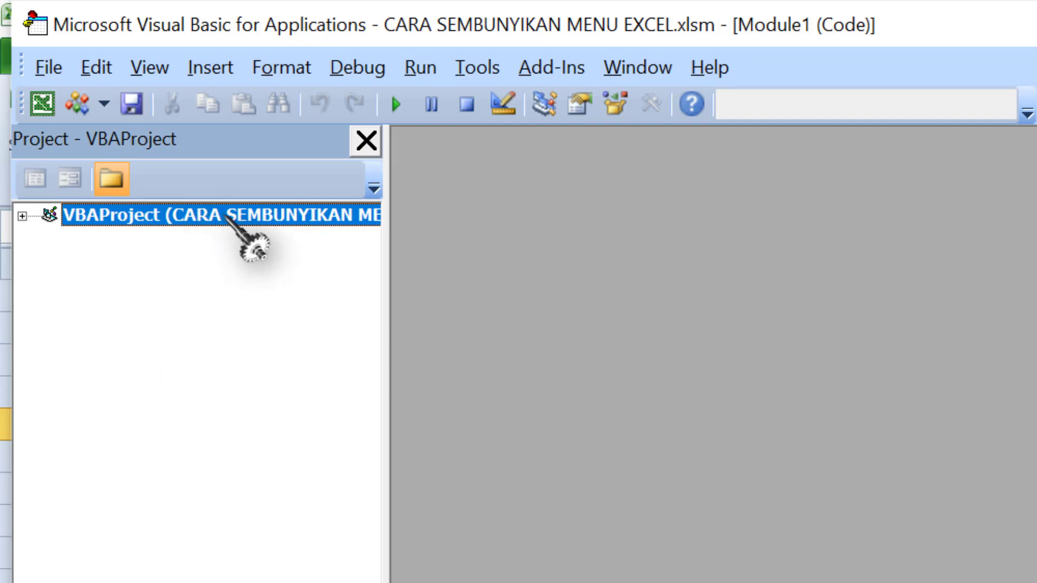
right_click(226, 216)
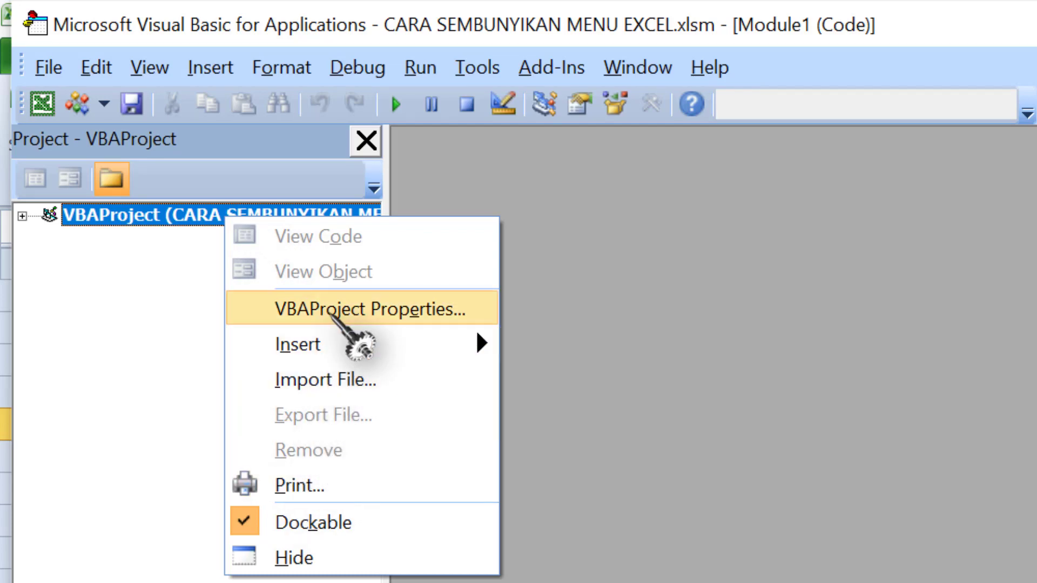
click(340, 308)
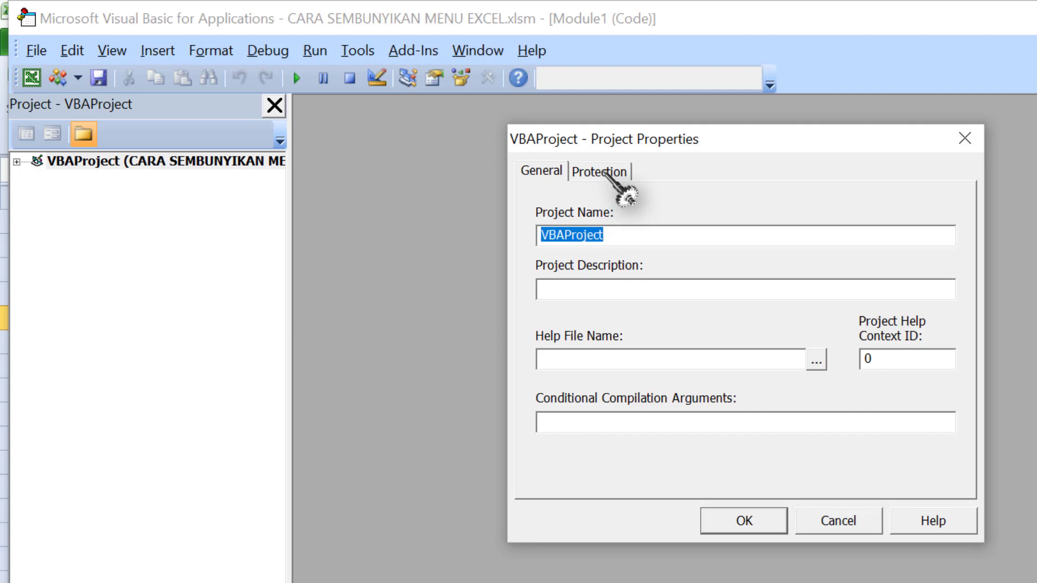
Lock the project for viewing with a password, save it, and return to Excel with Alt+Q.
click(599, 172)
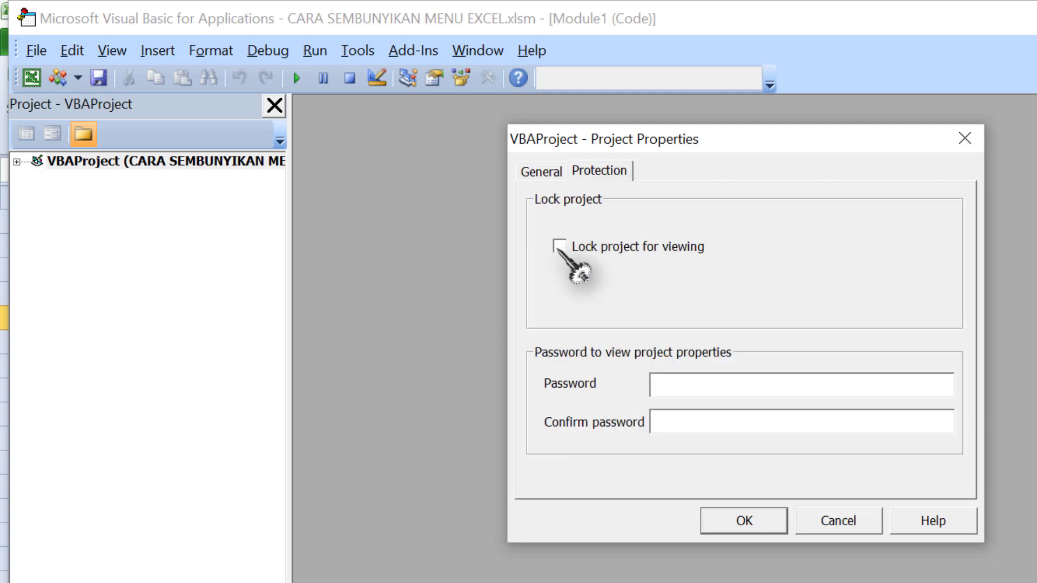
click(559, 246)
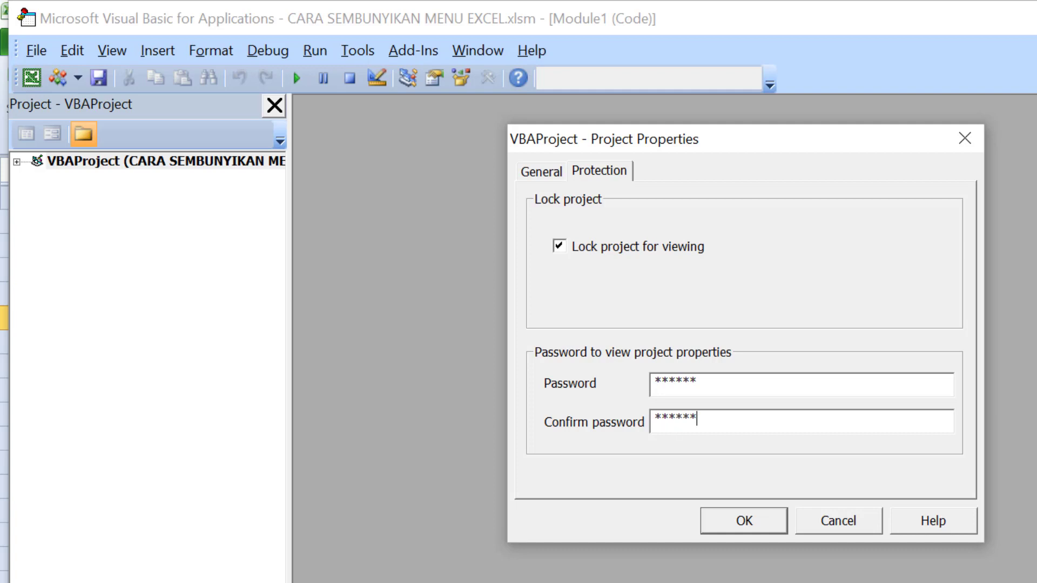
click(755, 518)
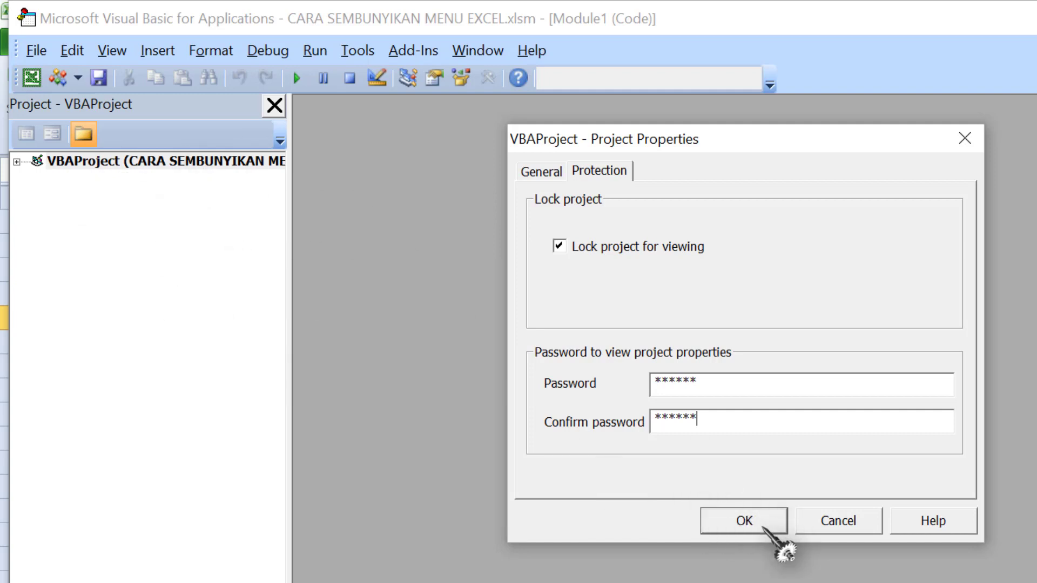
click(752, 520)
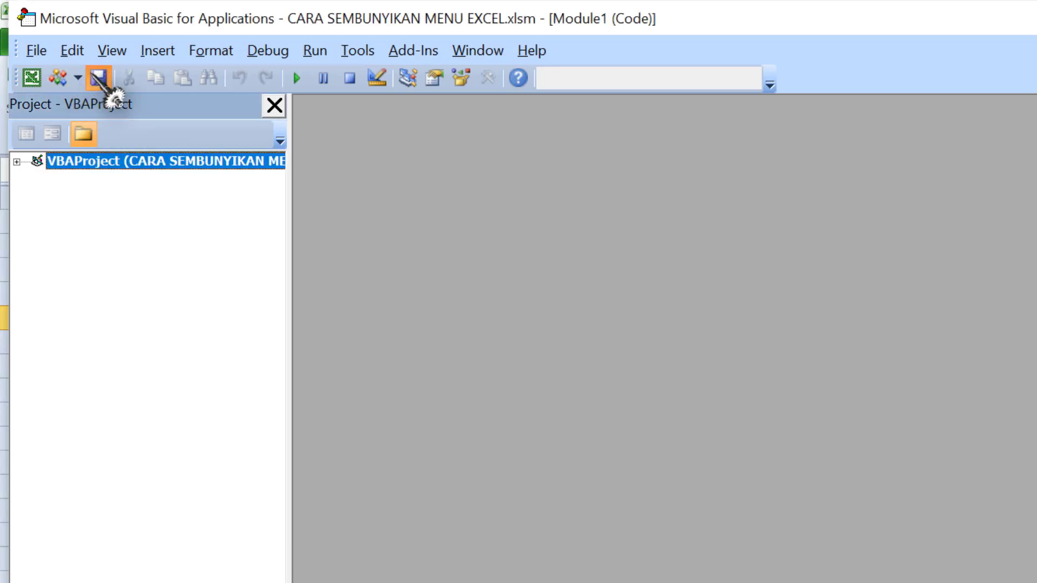
click(99, 78)
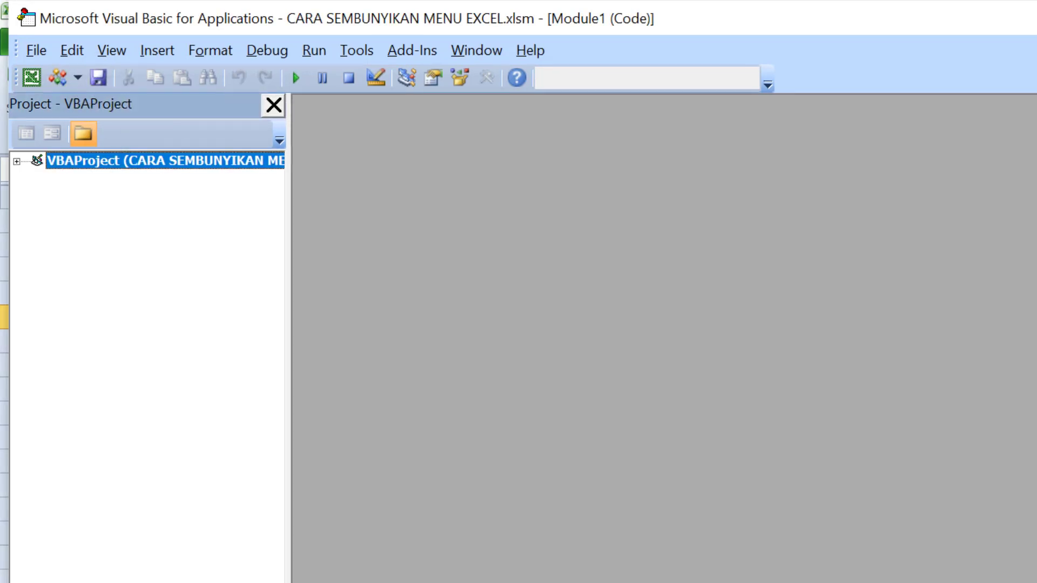
key(alt+q)
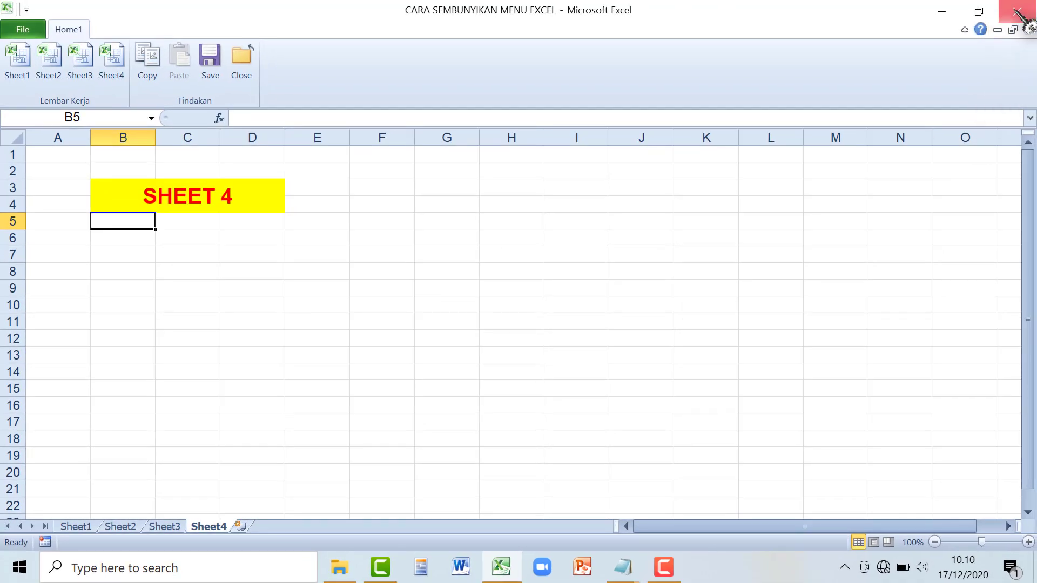
Close Excel, reopen CARA SEMBUNYIKAN MENU EXCEL from Documents, and enable its content.
click(1017, 11)
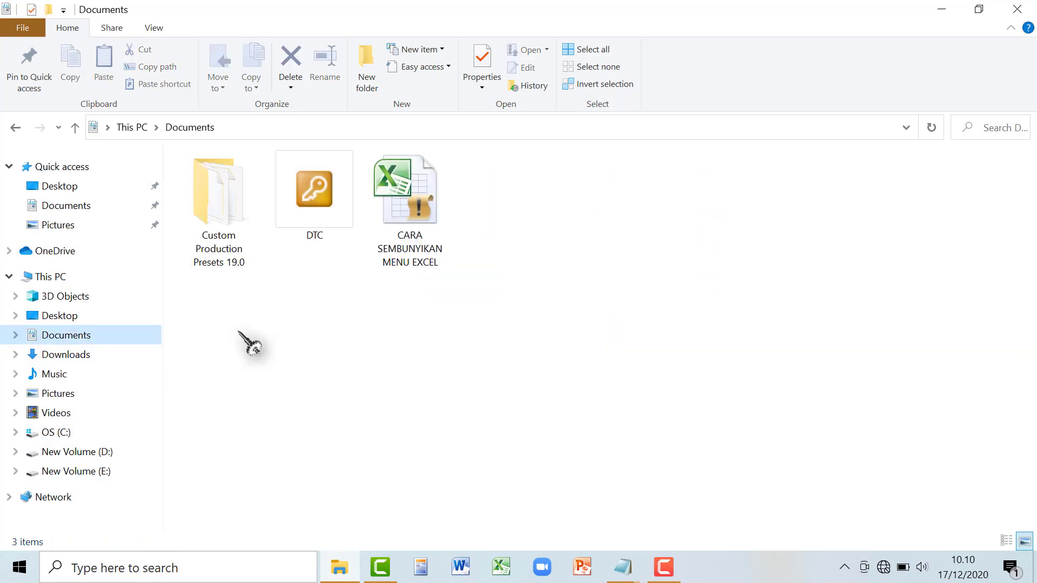
double_click(400, 254)
double_click(400, 251)
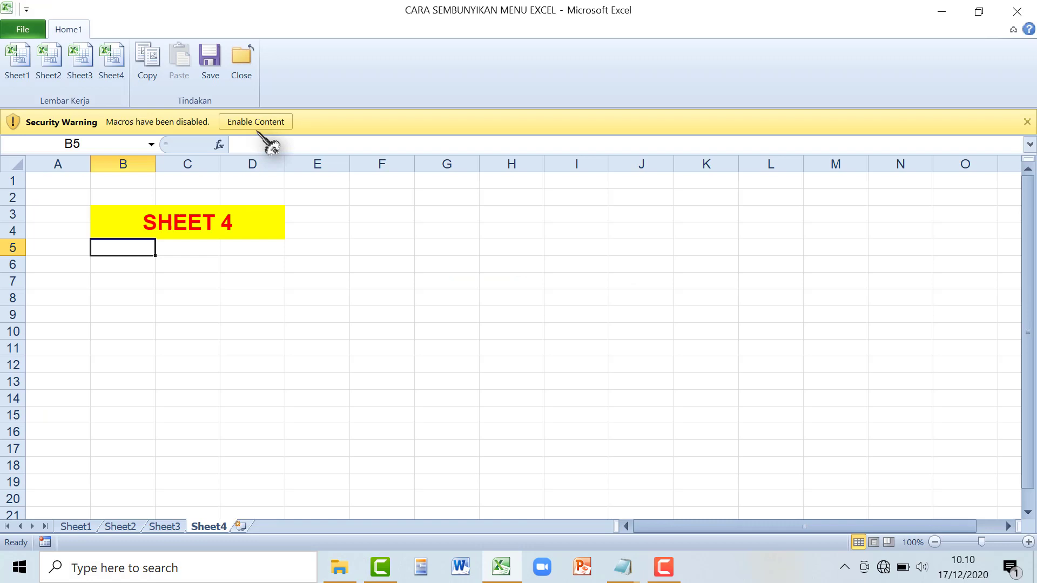
click(259, 123)
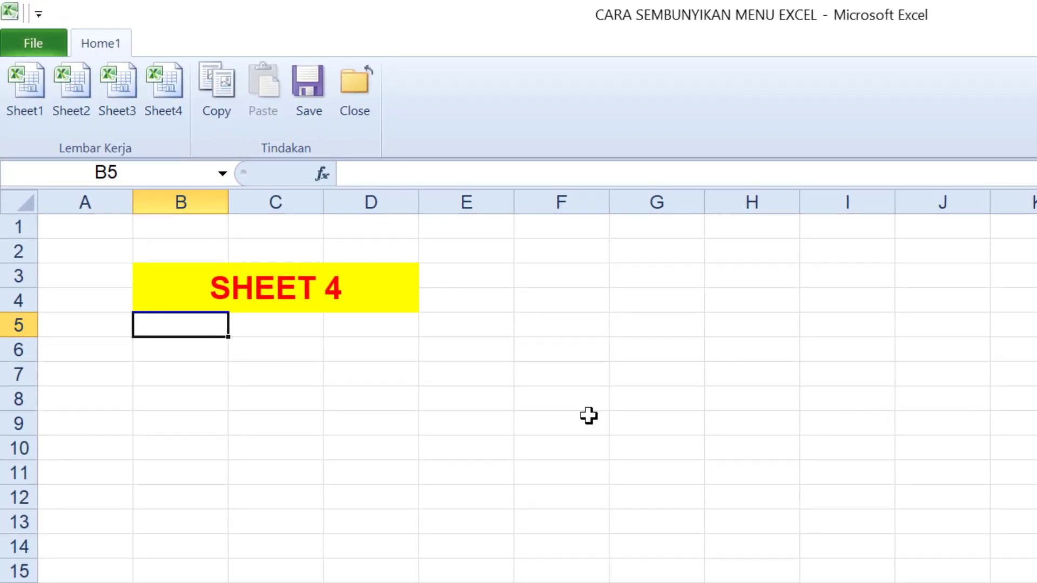
key(alt+F11)
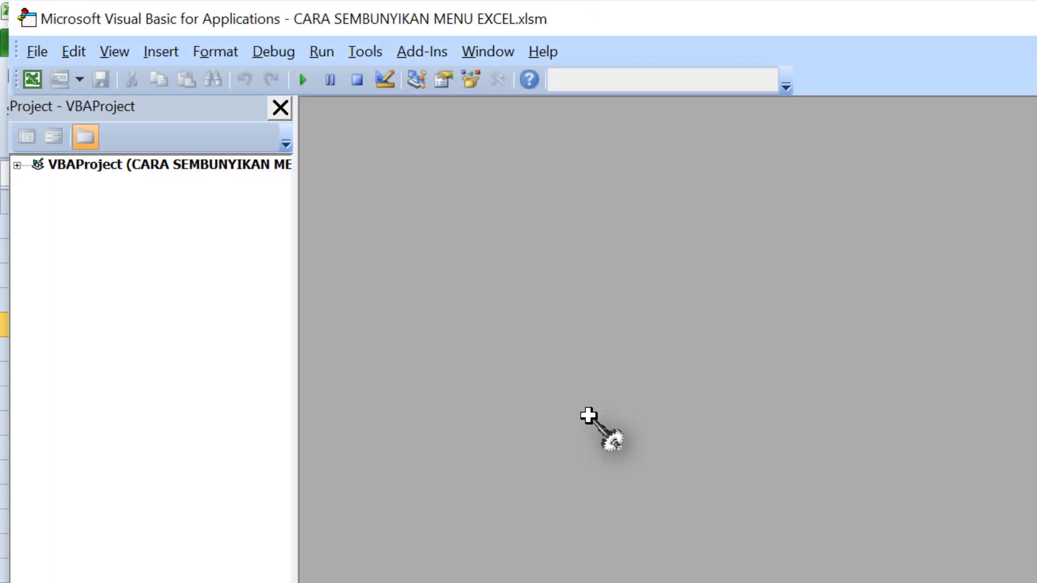
click(203, 168)
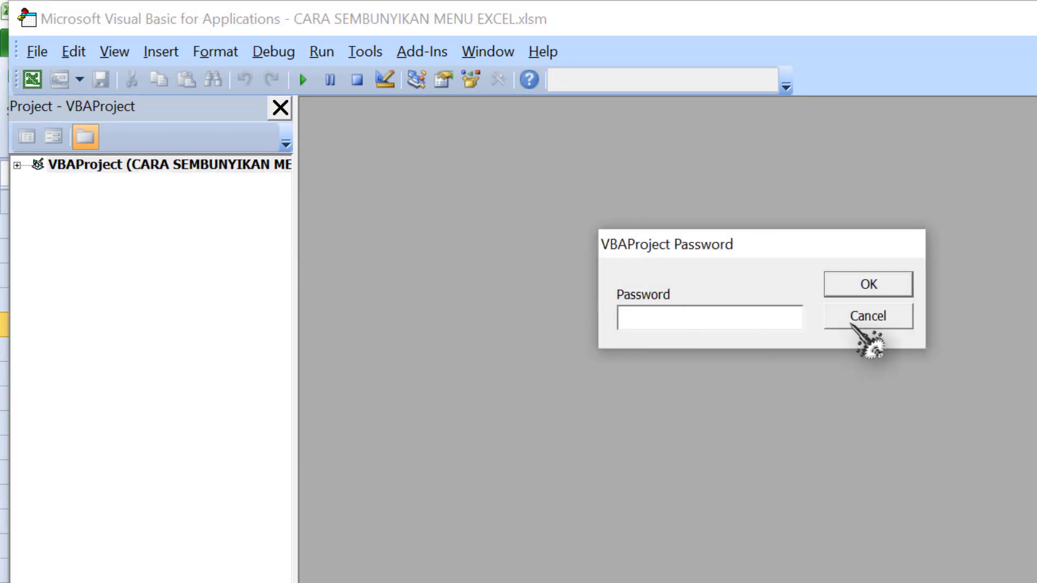
click(851, 321)
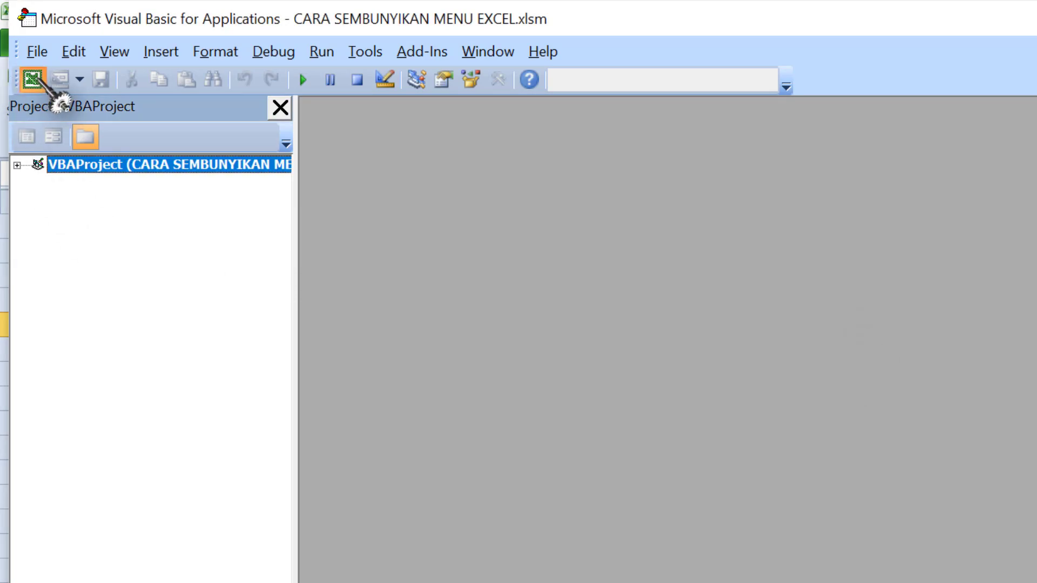
click(33, 79)
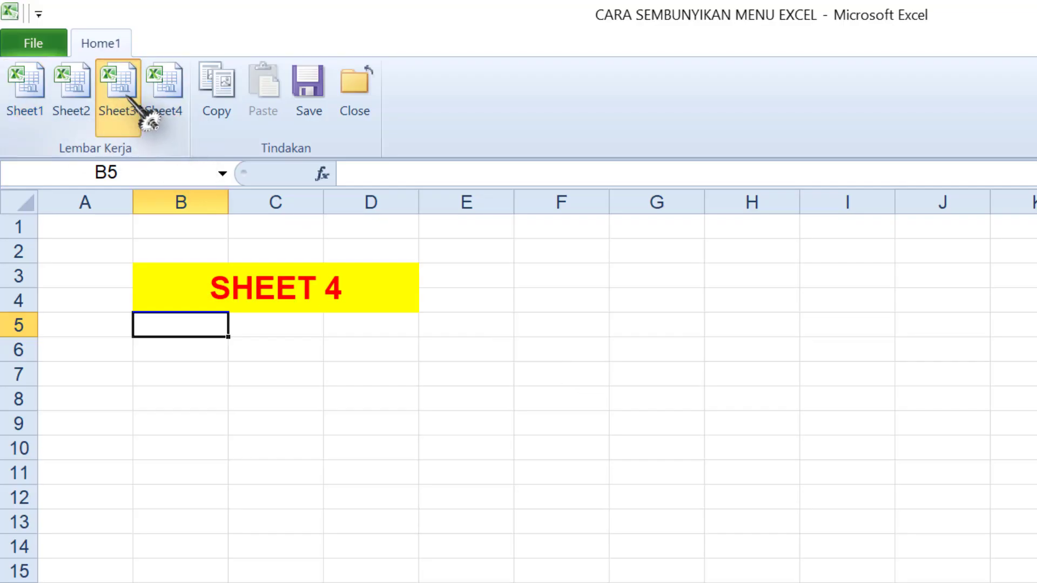
Cycle through Sheet1–Sheet4 with the Home1 buttons, finishing on Sheet1.
click(139, 108)
click(87, 102)
click(24, 102)
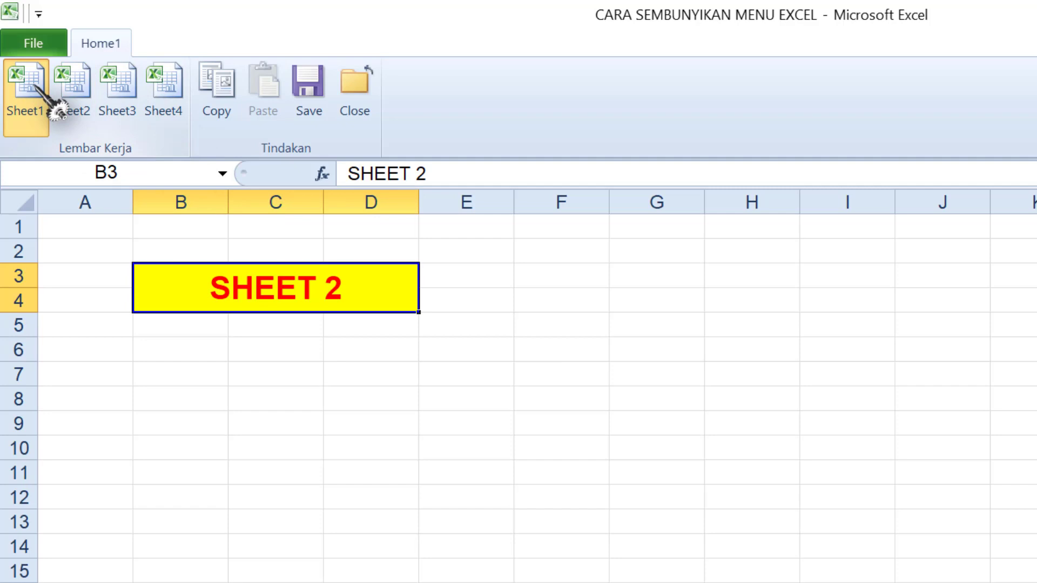
click(81, 94)
click(116, 89)
click(162, 98)
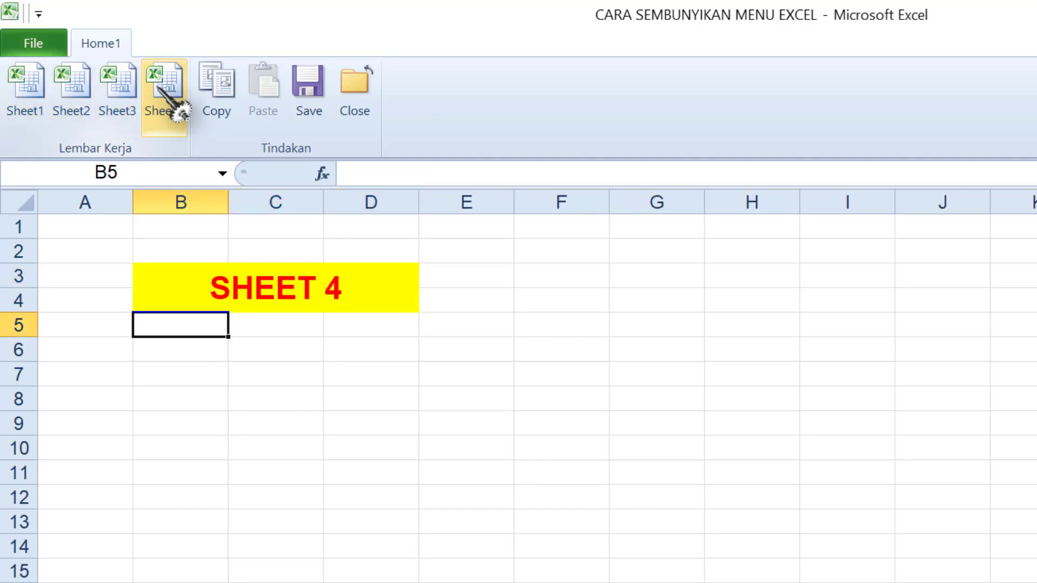
click(98, 88)
click(73, 92)
click(27, 94)
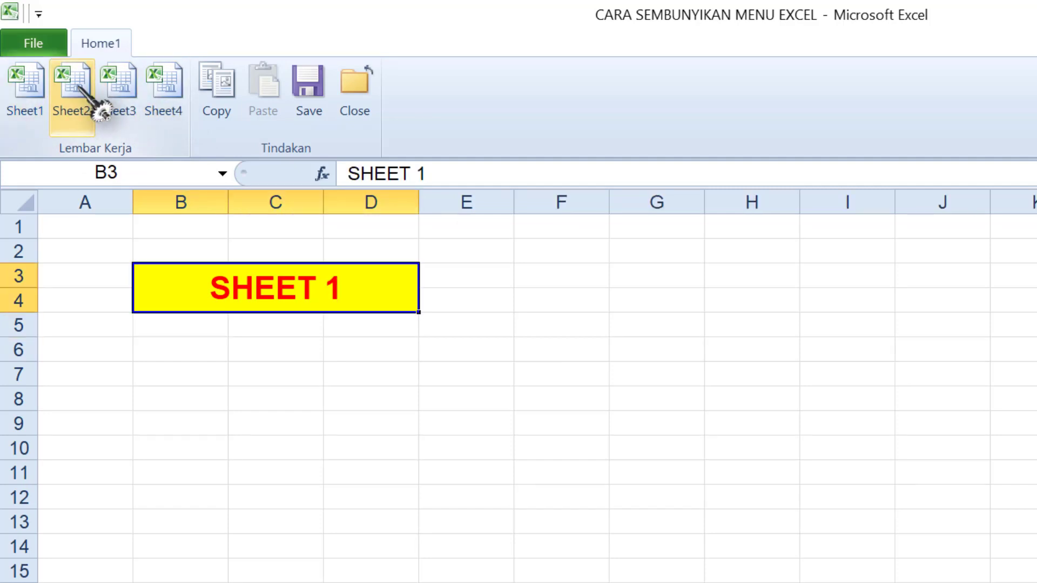
click(75, 95)
click(116, 86)
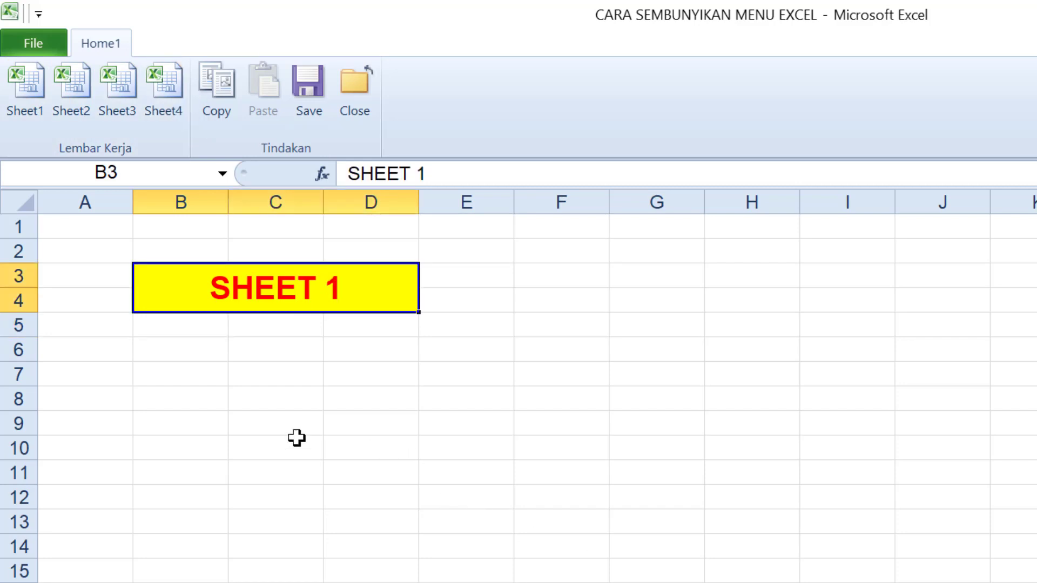